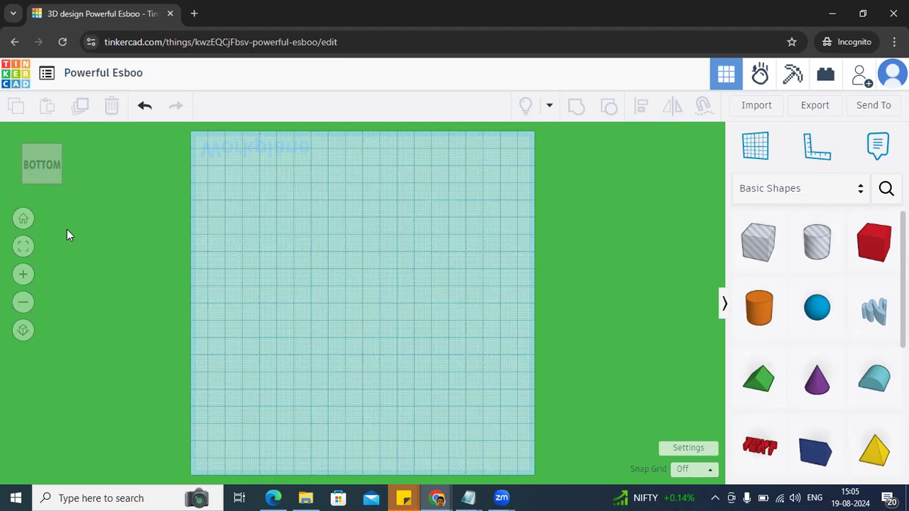
Step: Place a cylinder from the Basic Shapes library near the middle of the workplane
left_click(25, 223)
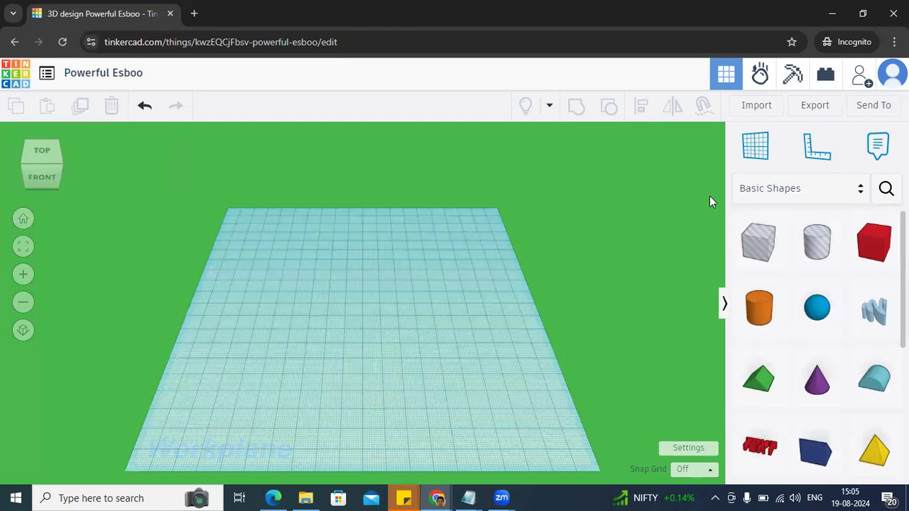
left_click(800, 193)
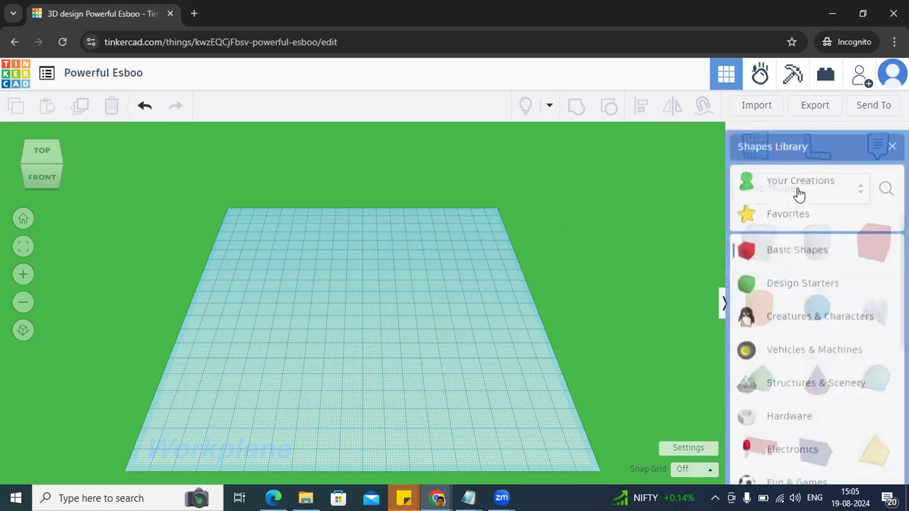
left_click(817, 235)
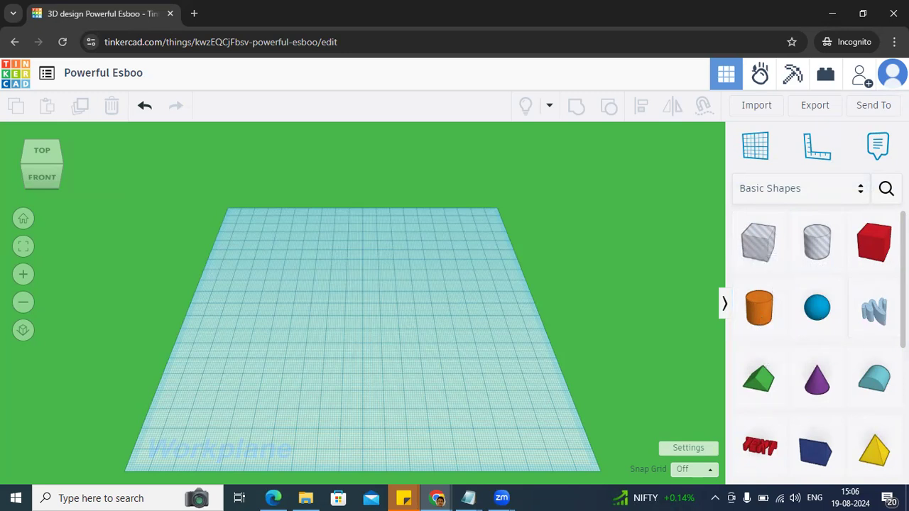
scroll(766, 344, "down", 3)
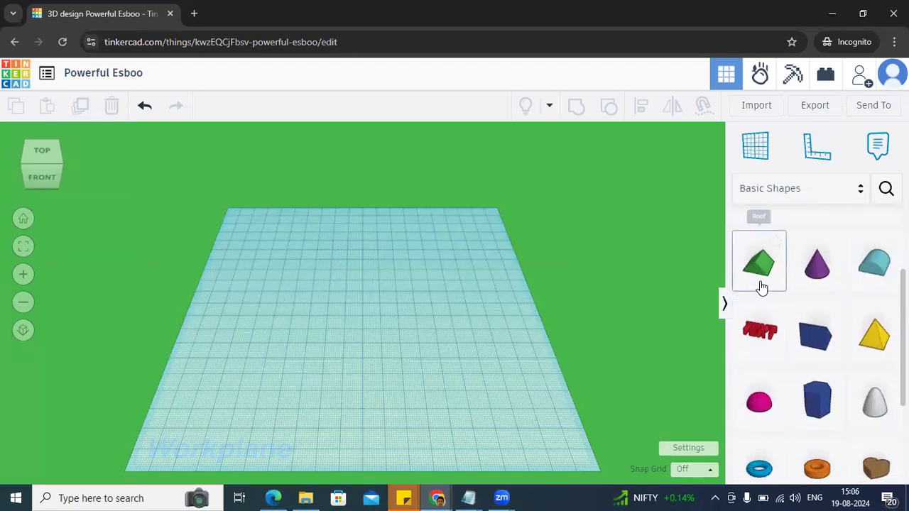
scroll(817, 348, "up", 3)
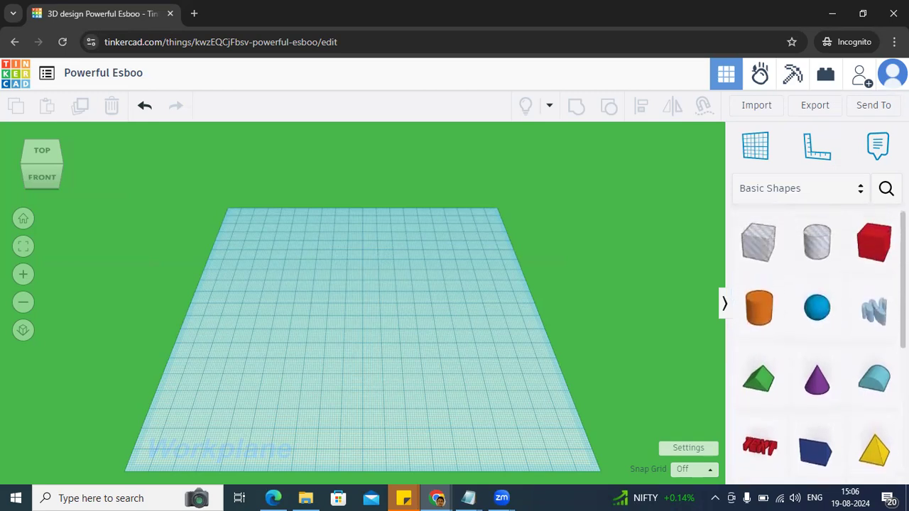
left_click_drag(762, 329, 752, 313)
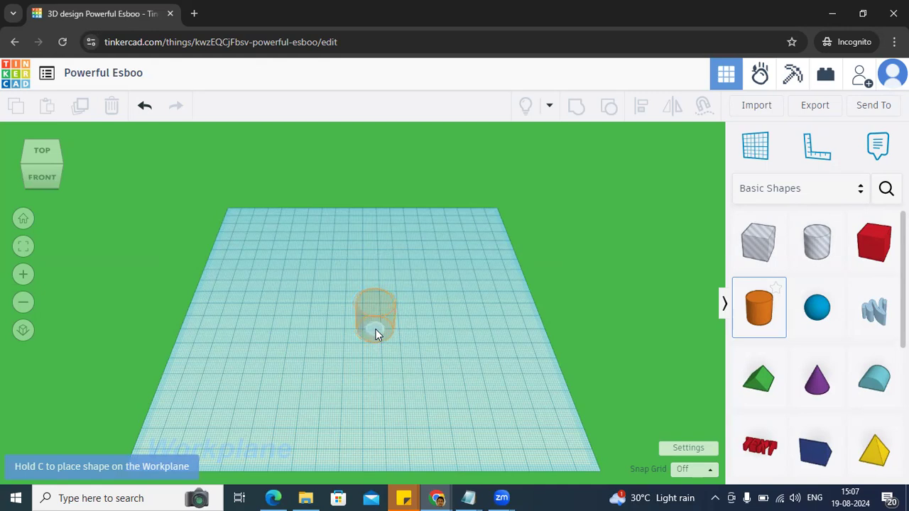
left_click(377, 336)
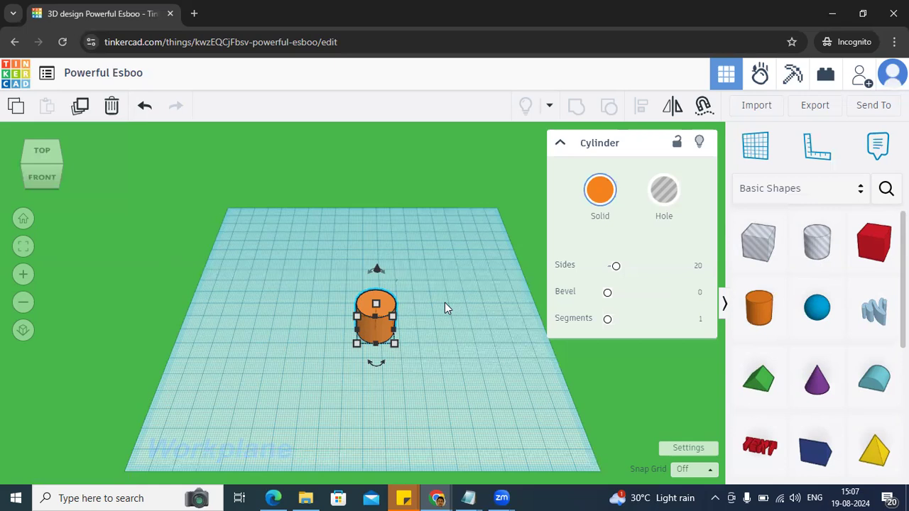
Step: Resize the cylinder's base by its corners to an oval of about 24.88 by 34.64
right_click_drag(445, 303, 337, 273)
left_click(338, 273)
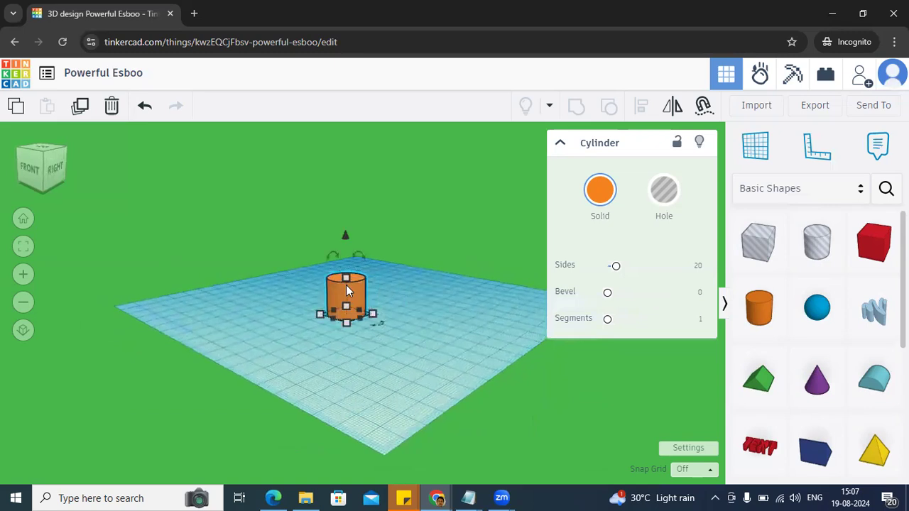
mouse_move(349, 279)
right_click_drag(400, 281, 345, 282)
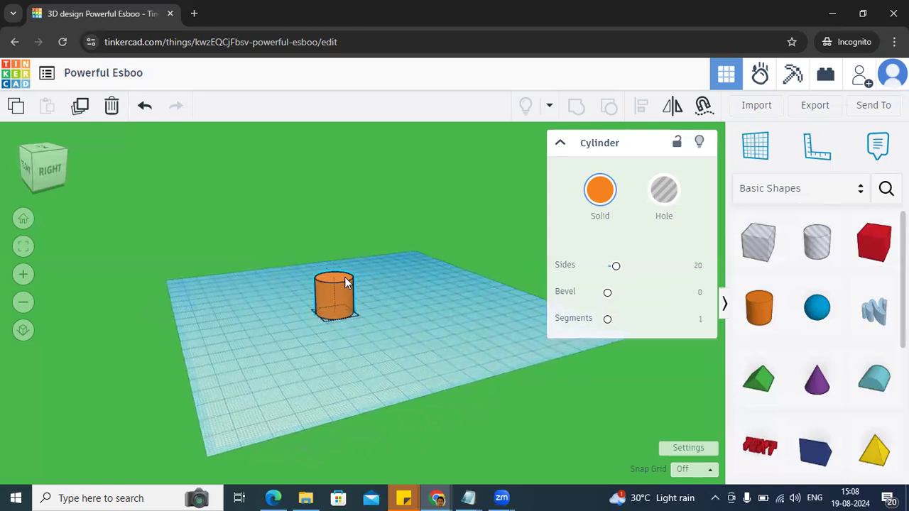
left_click(22, 276)
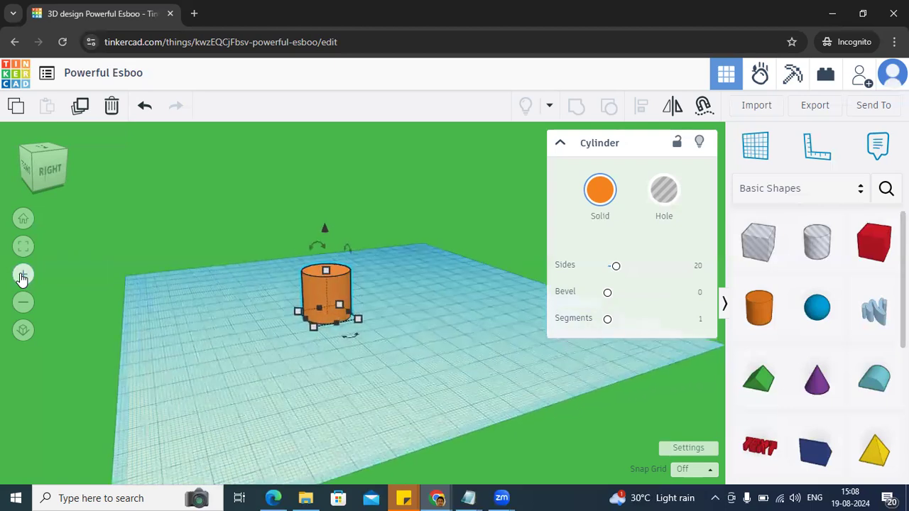
left_click(22, 276)
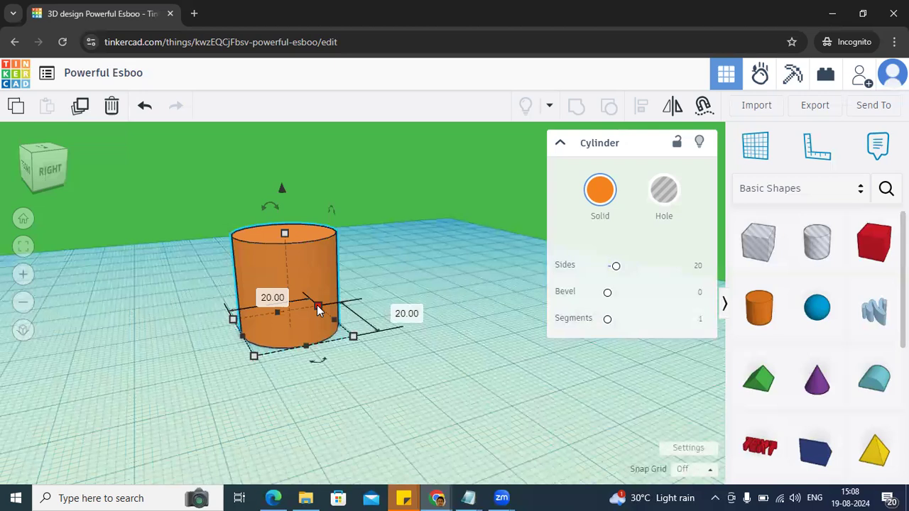
mouse_move(317, 304)
left_mouse_down()
mouse_move(326, 290)
mouse_move(312, 303)
left_mouse_up()
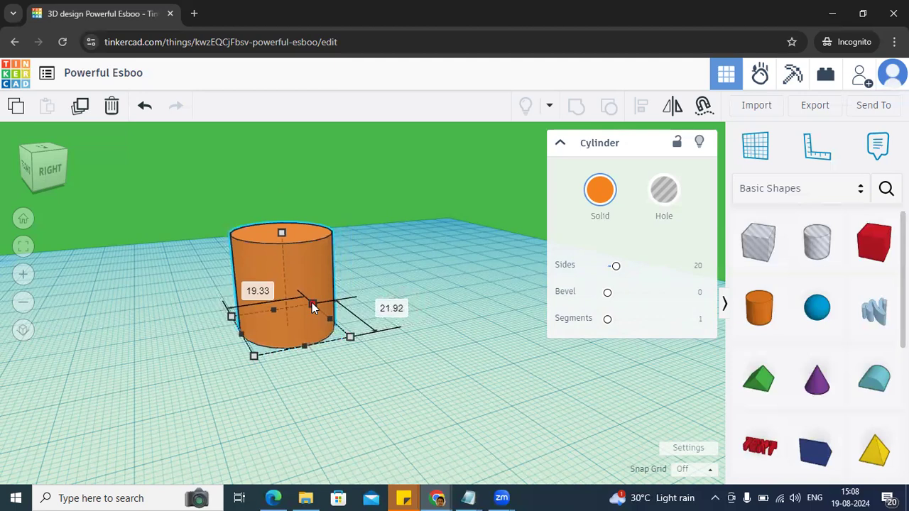
left_click_drag(312, 303, 312, 304)
left_click_drag(353, 342, 384, 370)
left_click_drag(277, 397, 232, 398)
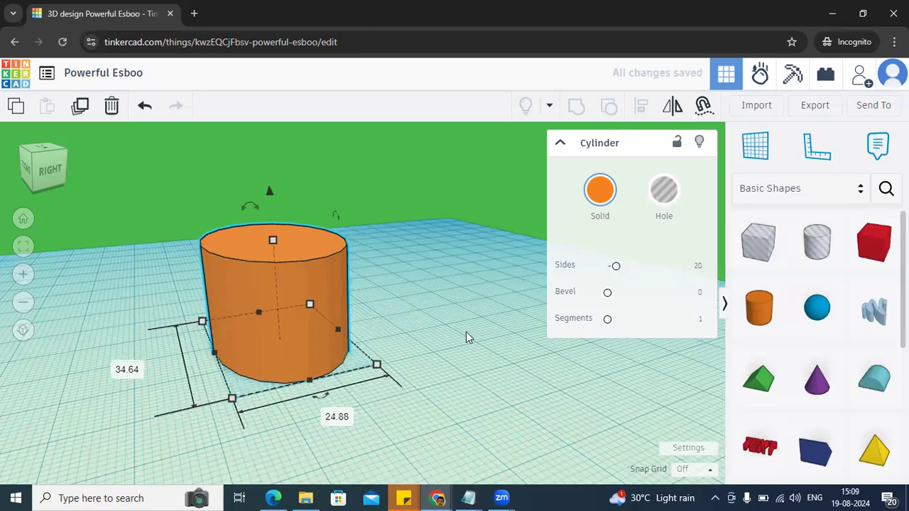
Step: Stretch the cylinder's oval base further at one corner and raise its height to about 37.78
right_click_drag(466, 332, 328, 379)
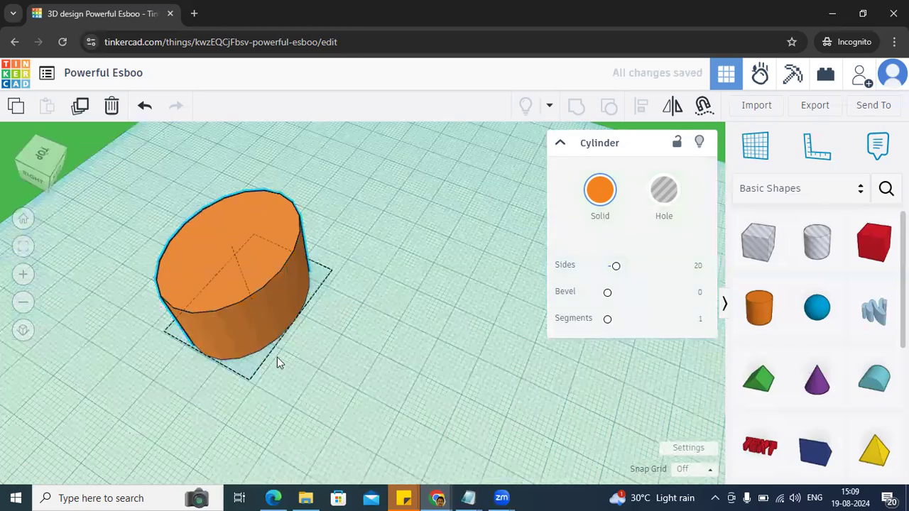
left_click(256, 288)
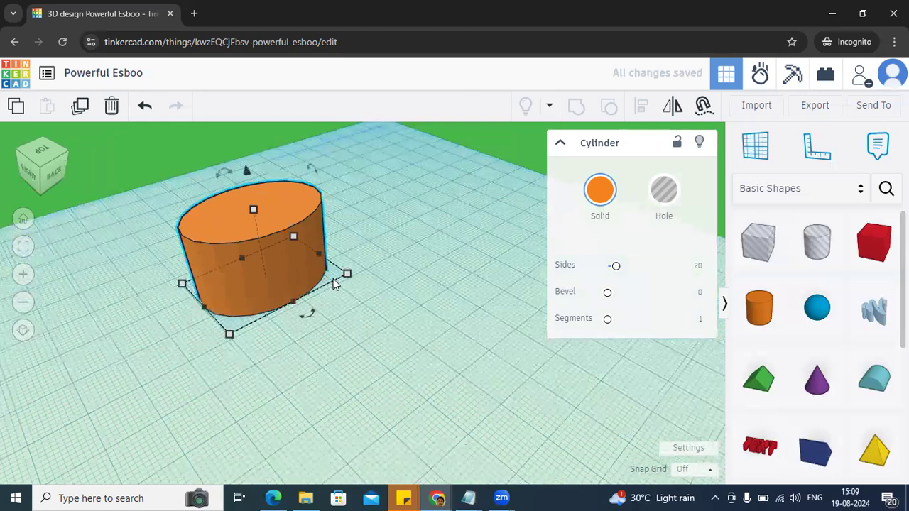
left_click_drag(347, 275, 363, 270)
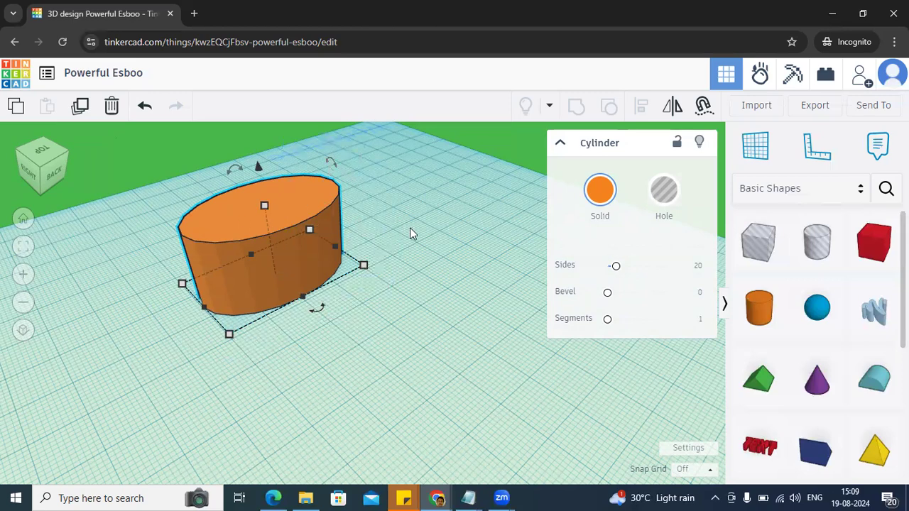
right_click_drag(410, 227, 411, 199)
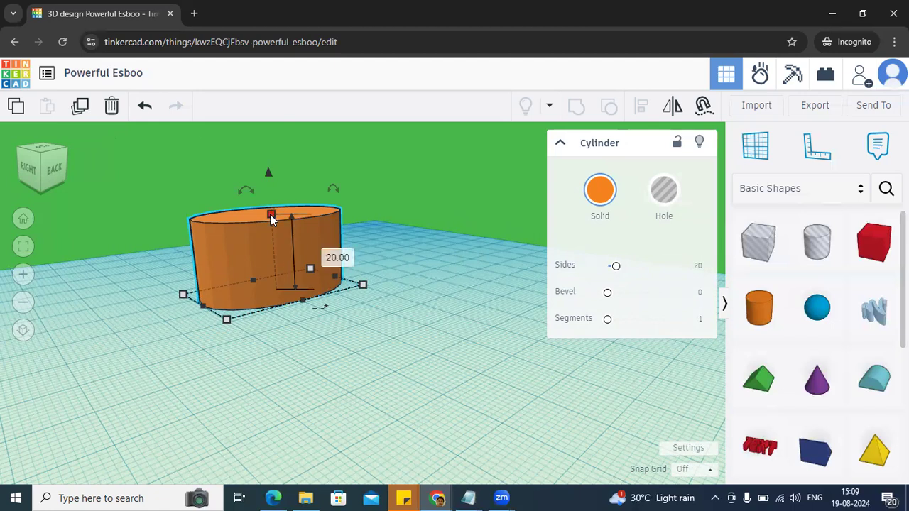
left_click_drag(271, 214, 262, 140)
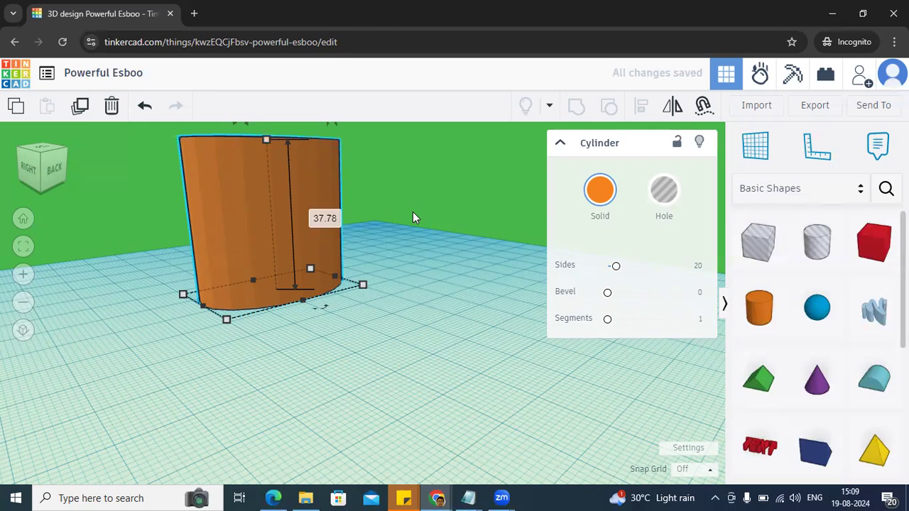
Step: Lower the cylinder to about 25.07 below the workplane
left_click(23, 304)
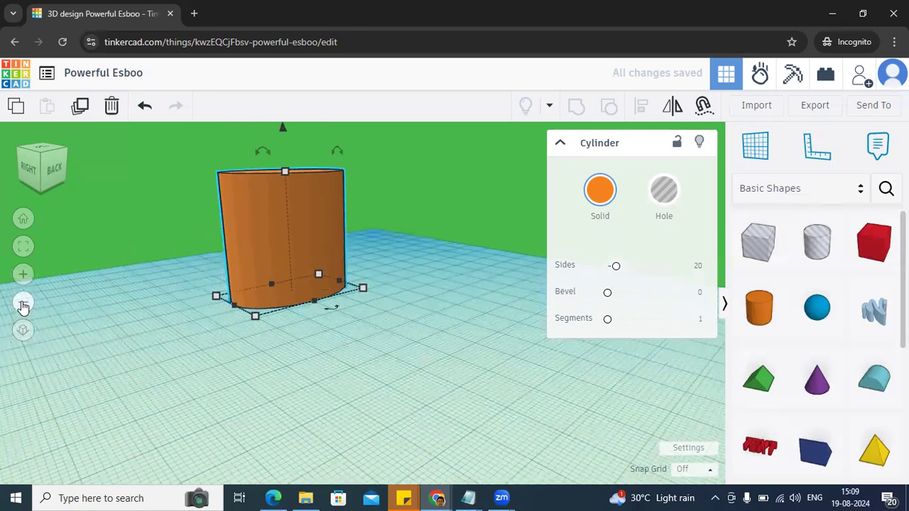
left_click(23, 305)
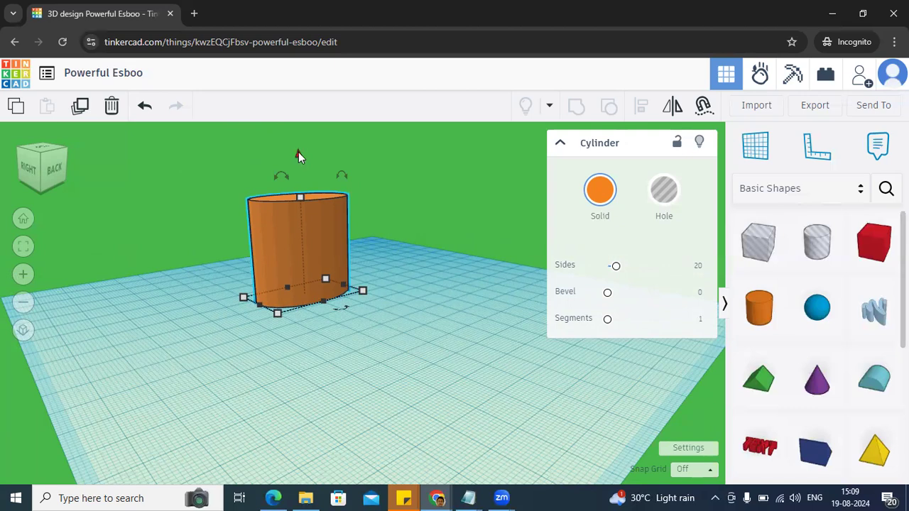
left_click_drag(297, 152, 298, 223)
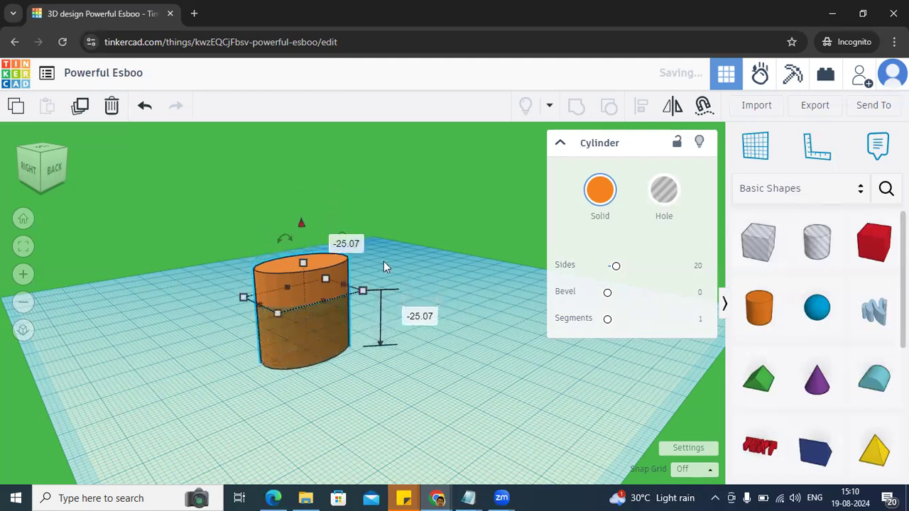
right_click_drag(449, 273, 444, 243)
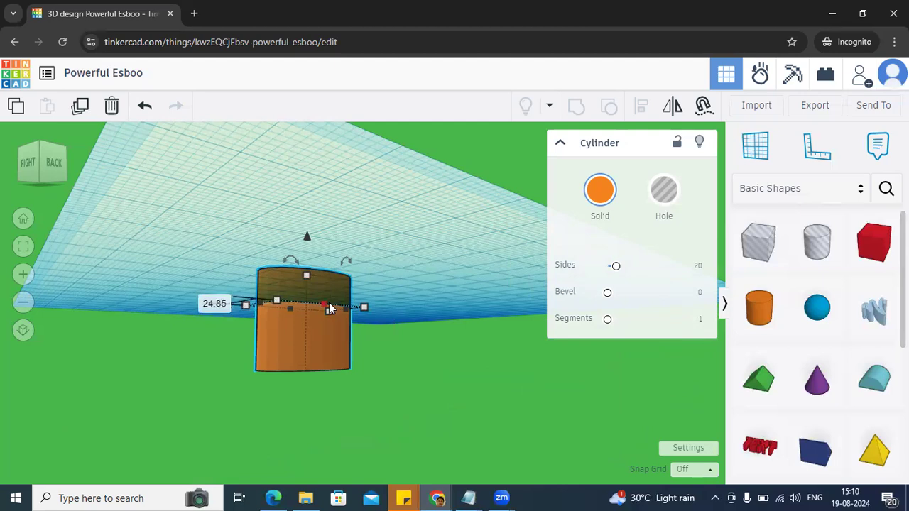
right_click_drag(425, 215, 307, 228)
Step: Move the cylinder vertically until its base rests on the workplane, at about 0.01 elevation
left_click_drag(303, 223, 300, 183)
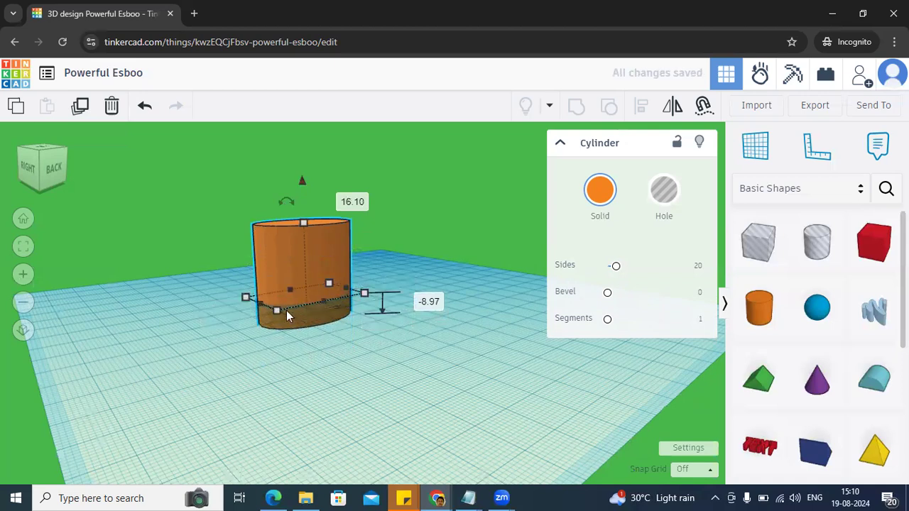
left_click_drag(301, 179, 297, 144)
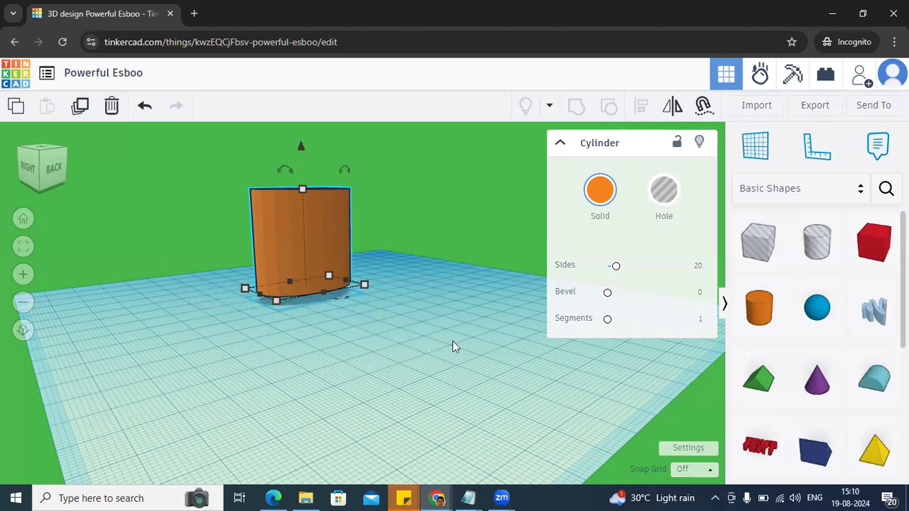
right_click_drag(452, 341, 417, 324)
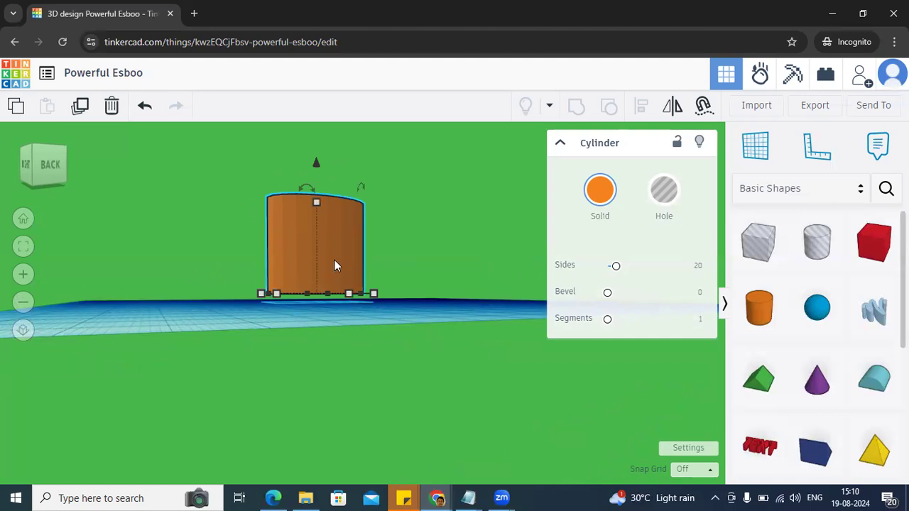
left_click_drag(315, 163, 316, 172)
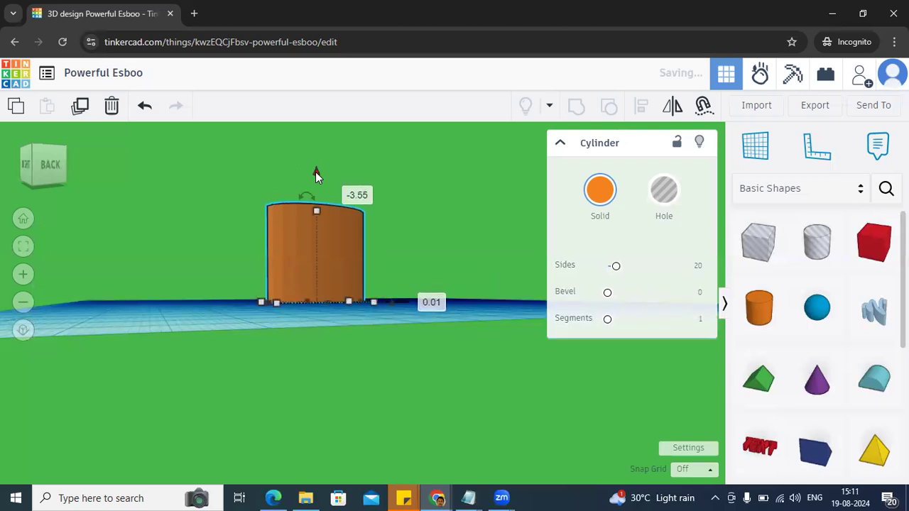
Step: Recolour the cylinder with preset solid colours, trying yellow, blue and indigo before choosing dark navy
right_click_drag(461, 222, 382, 292)
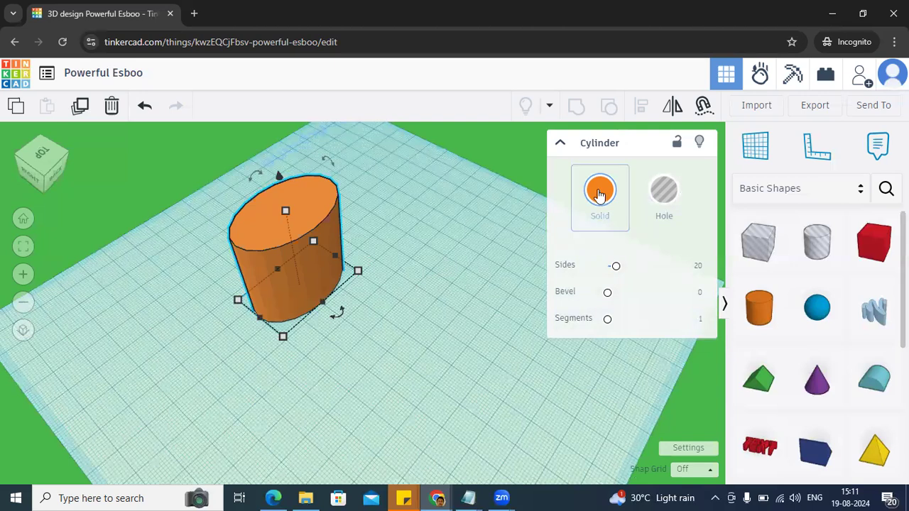
left_click(601, 193)
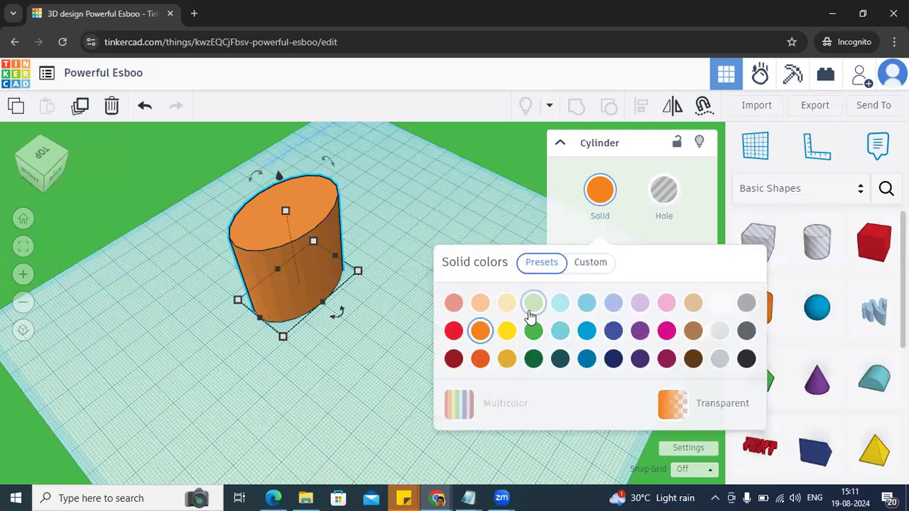
left_click(508, 334)
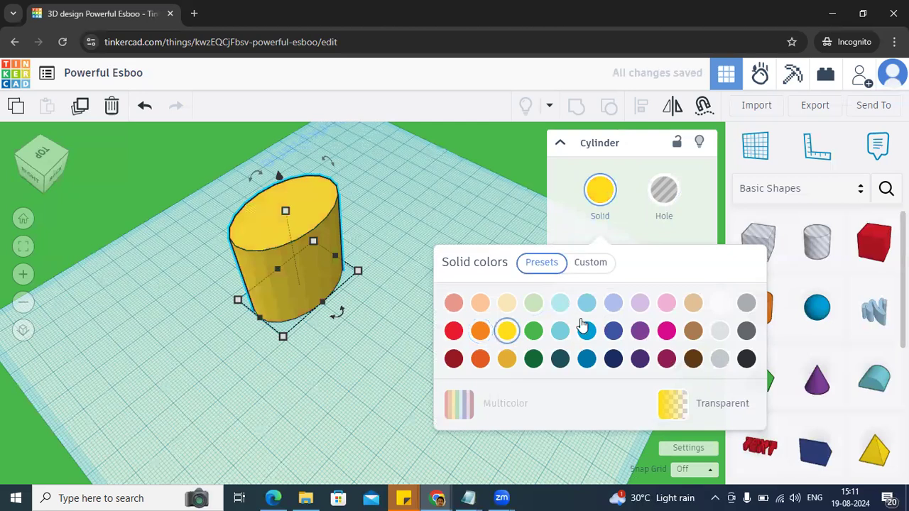
left_click(588, 336)
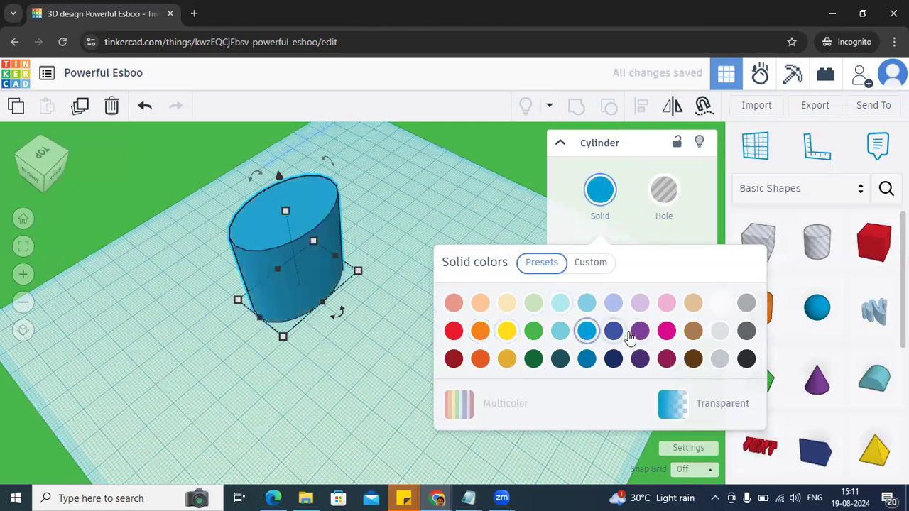
left_click(615, 336)
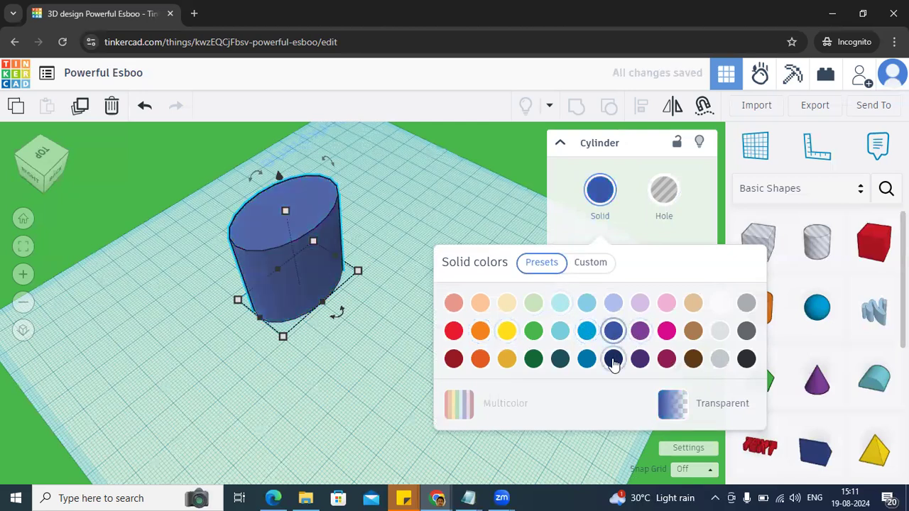
left_click(614, 360)
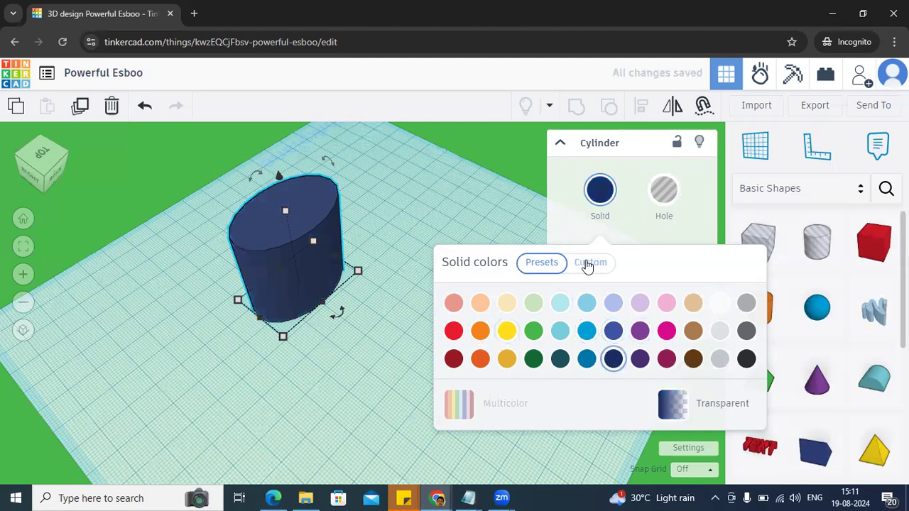
Step: Give the cylinder a custom brown solid colour by changing the hue to hex 624b19, and select the hex value
left_click(589, 263)
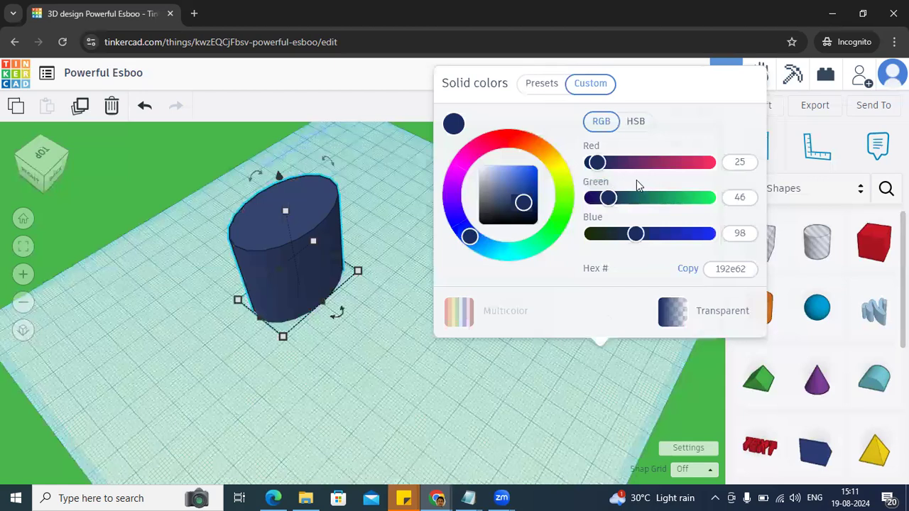
left_click_drag(469, 237, 541, 155)
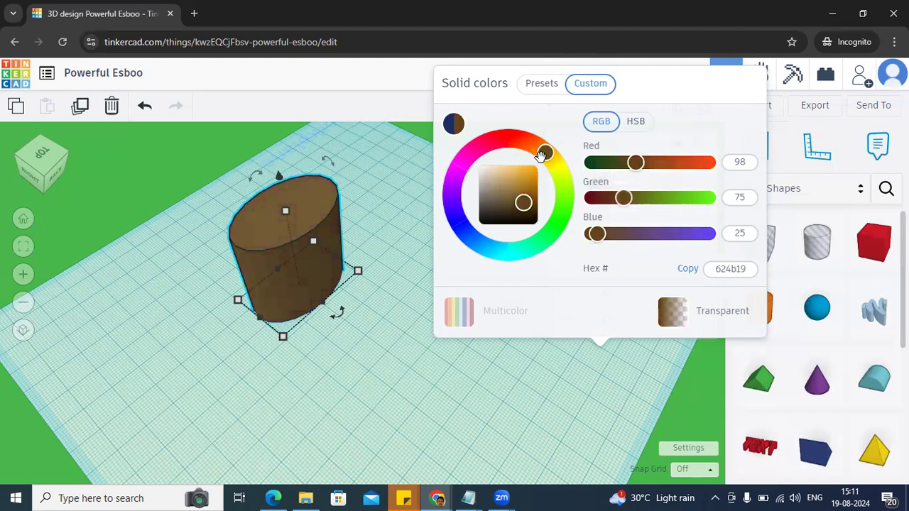
left_click(728, 271)
double_click(729, 270)
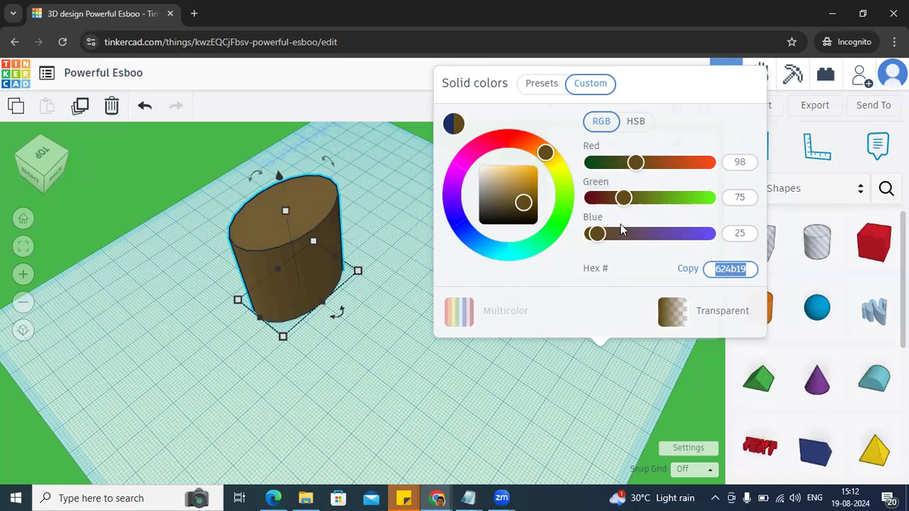
Step: Change the cylinder's custom solid colour to dark green, hex 196226, and close the colour settings
left_click_drag(552, 227, 551, 232)
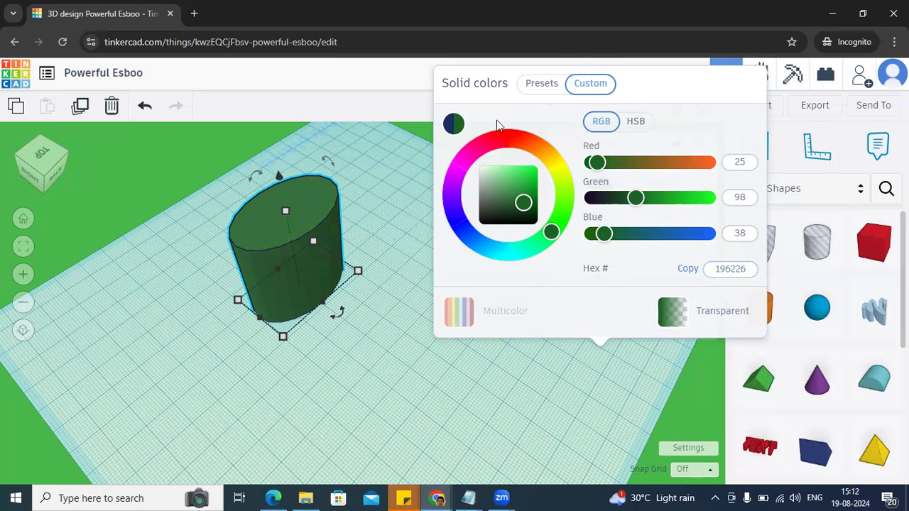
left_click(542, 83)
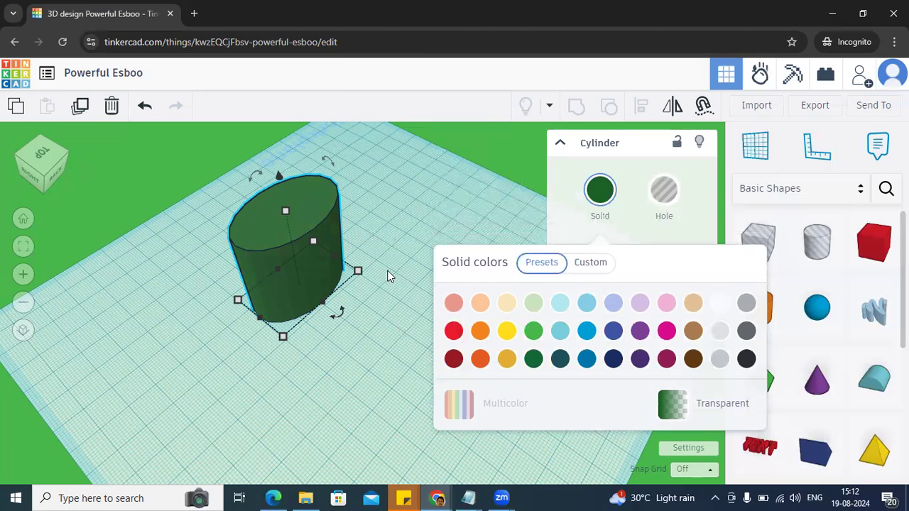
left_click(452, 234)
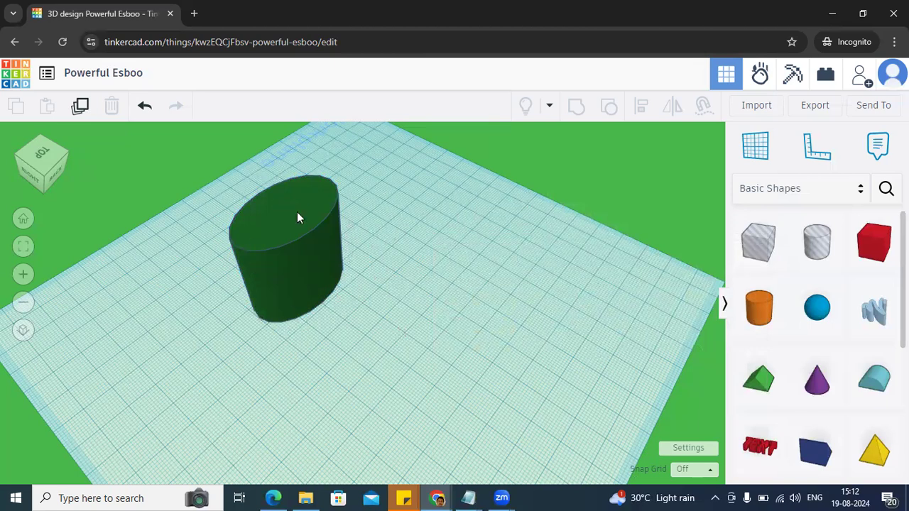
Step: Set the cylinder's narrower base dimension to 45, and undo the resize
left_click(314, 242)
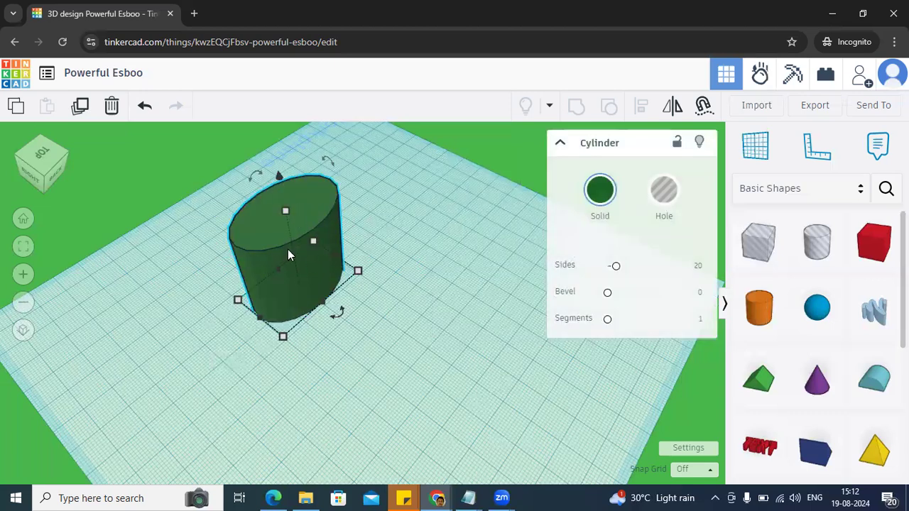
left_click(315, 239)
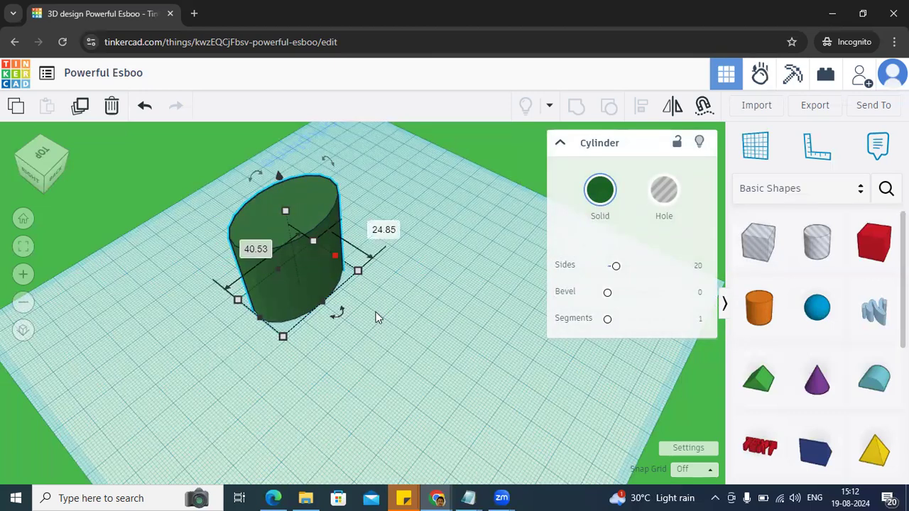
right_click_drag(376, 312, 368, 289)
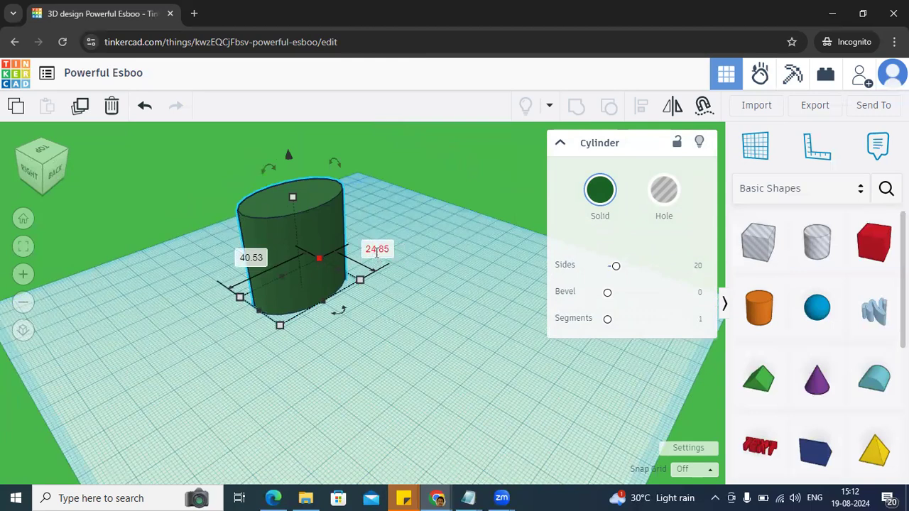
left_click(377, 251)
type("45")
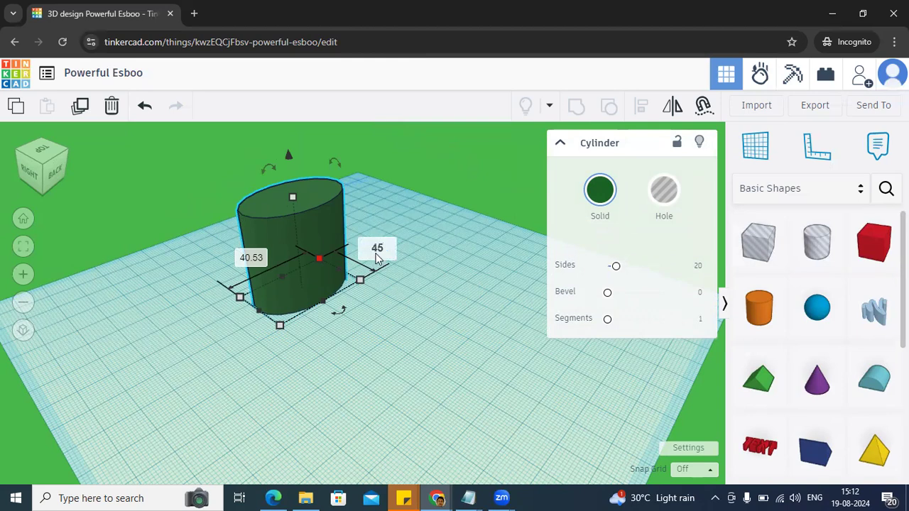
key("Return")
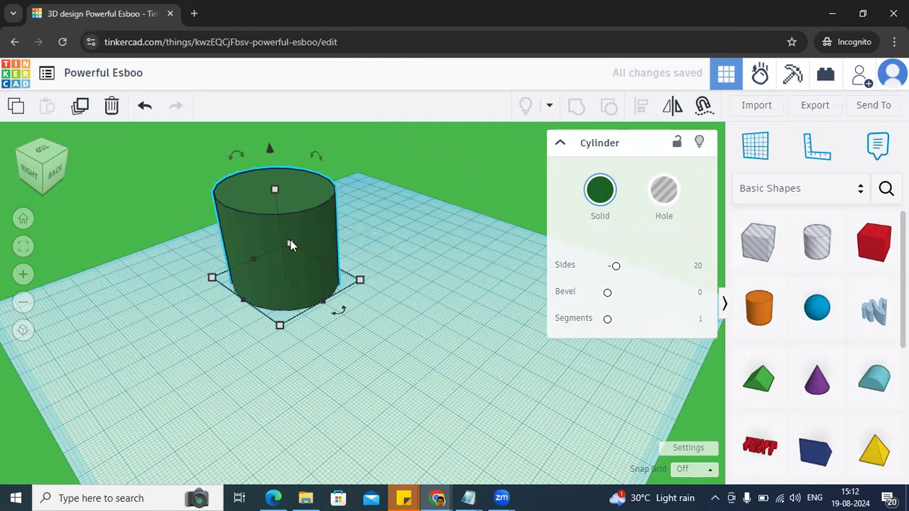
left_click(374, 250)
left_click(297, 260)
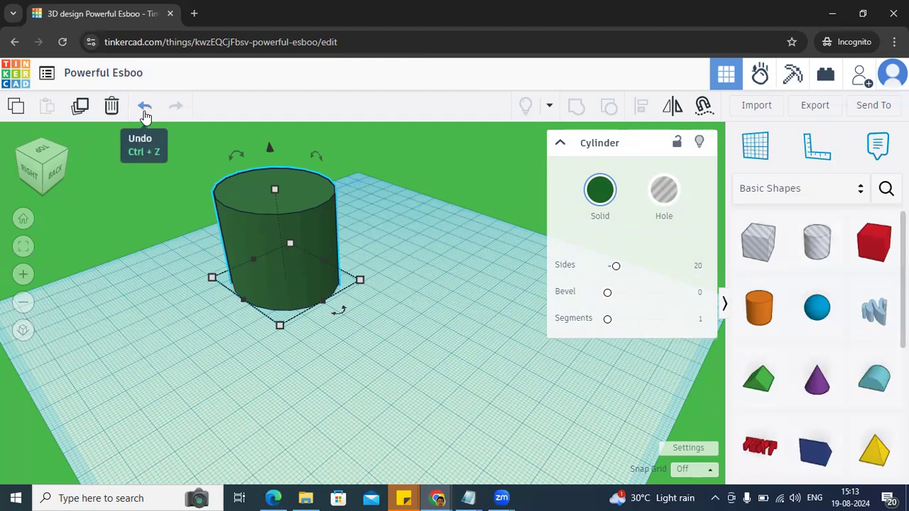
left_click(145, 114)
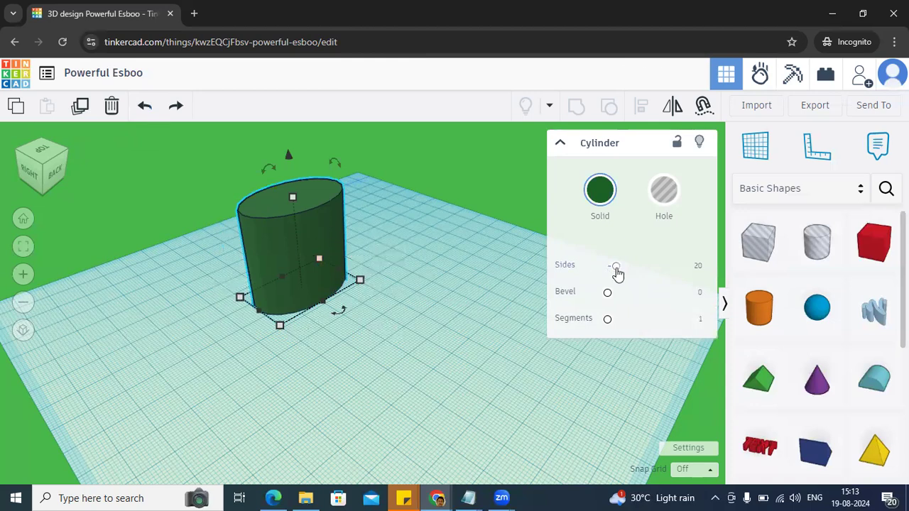
Step: Try 21 sides on the cylinder, inspect it up close, and reduce the sides to 19
mouse_move(618, 274)
left_mouse_down()
mouse_move(634, 274)
mouse_move(619, 272)
left_mouse_up()
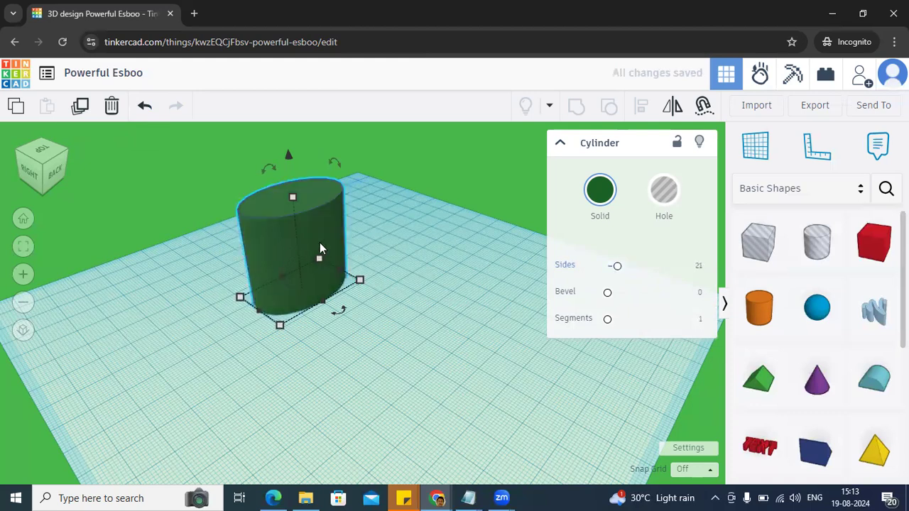
left_click(24, 277)
left_click(24, 277)
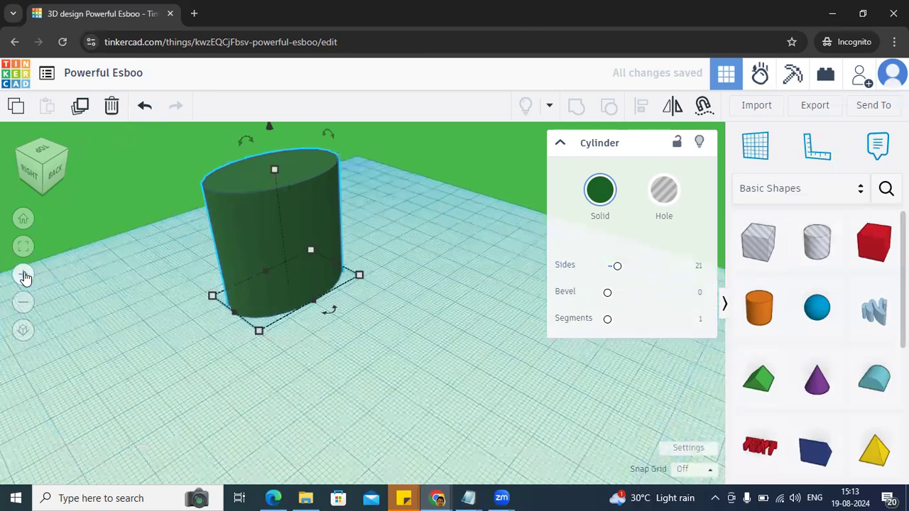
left_click(24, 277)
left_click(26, 278)
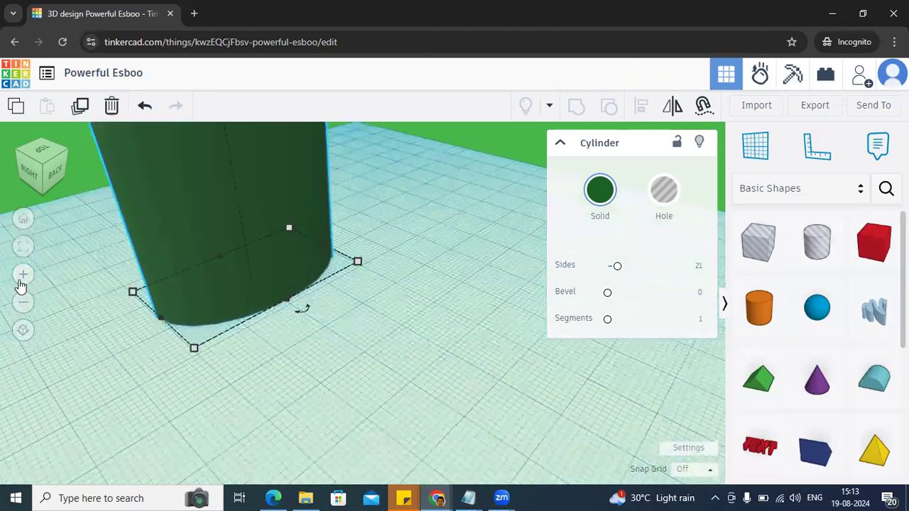
left_click(24, 304)
left_click(27, 309)
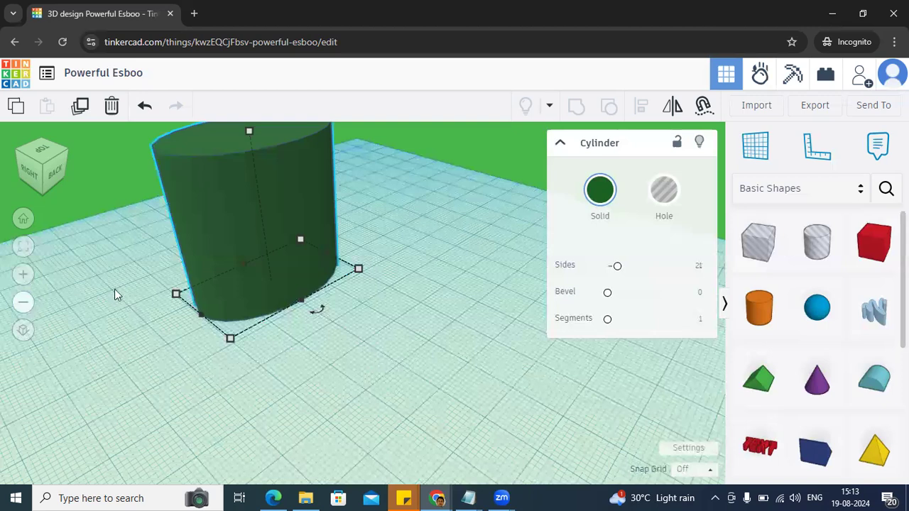
scroll(540, 290, "down", 1)
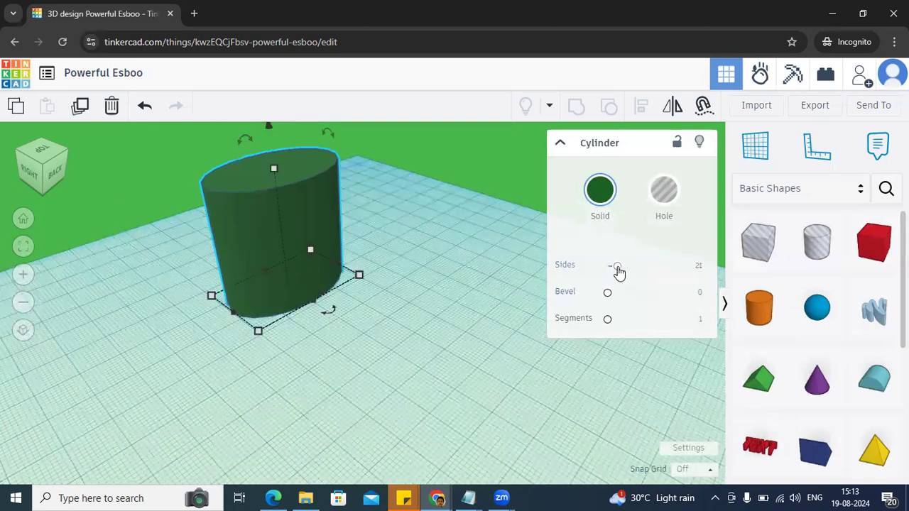
mouse_move(617, 268)
left_mouse_down()
mouse_move(631, 273)
mouse_move(617, 273)
left_mouse_up()
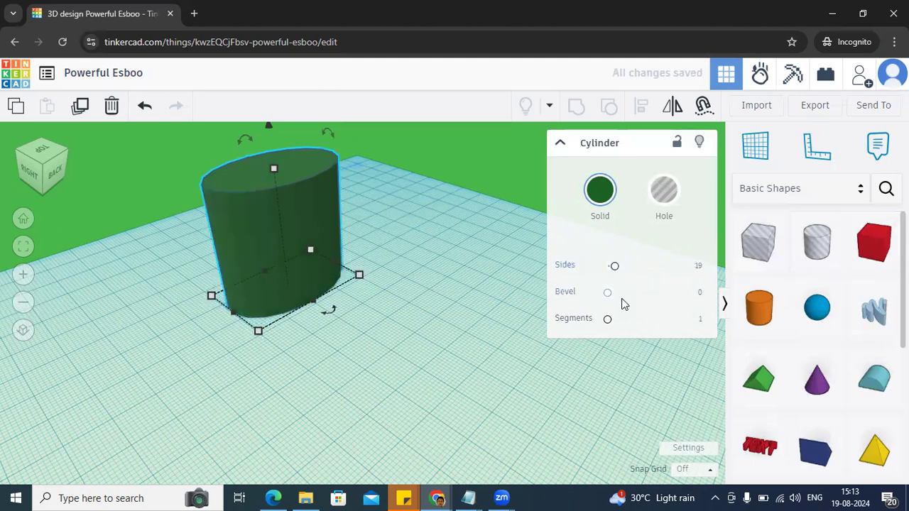
Step: Bevel the cylinder's edges by about 1.74 and deselect it
left_click_drag(610, 299, 648, 301)
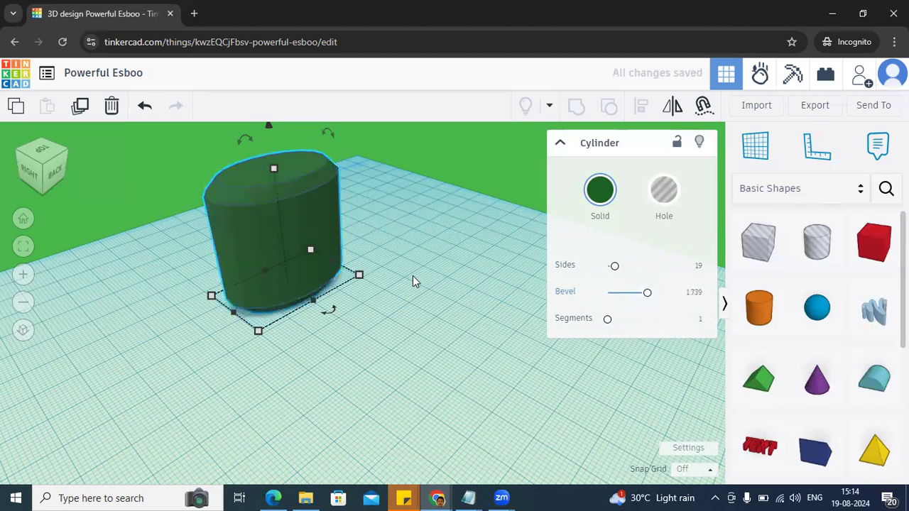
right_click_drag(412, 276, 449, 298)
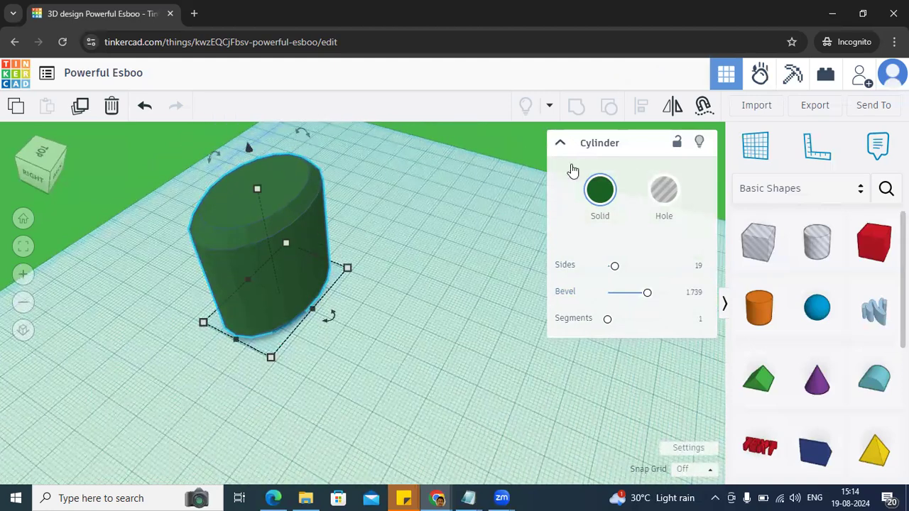
left_click(501, 204)
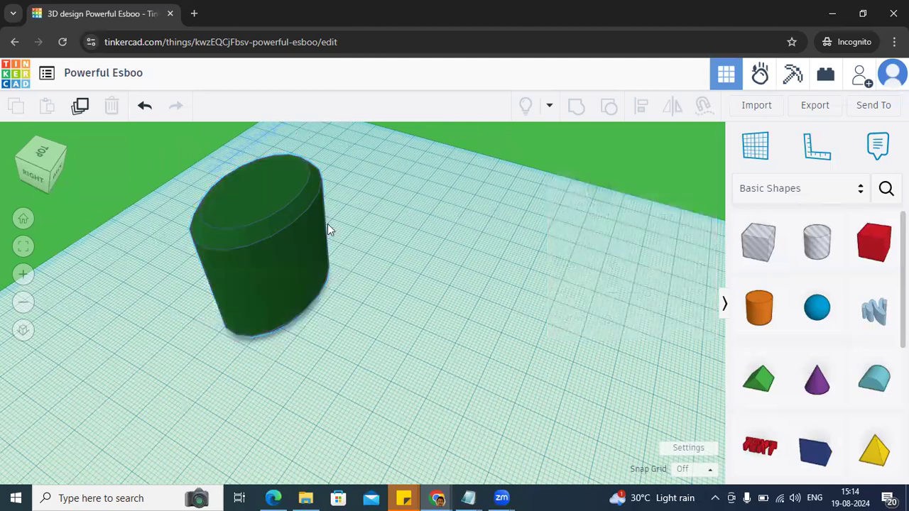
Step: Collapse and re-expand the cylinder's properties, lock the cylinder against editing, and reselect it
left_click(292, 239)
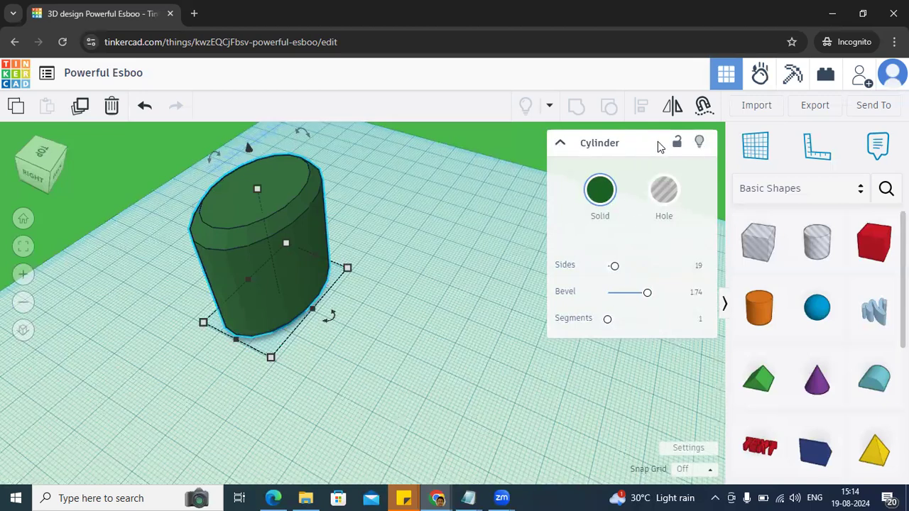
left_click(560, 145)
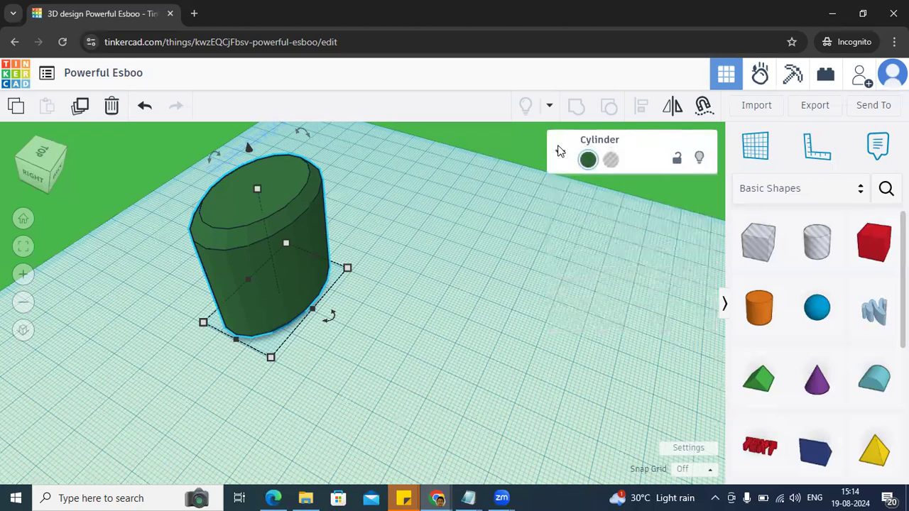
left_click(560, 156)
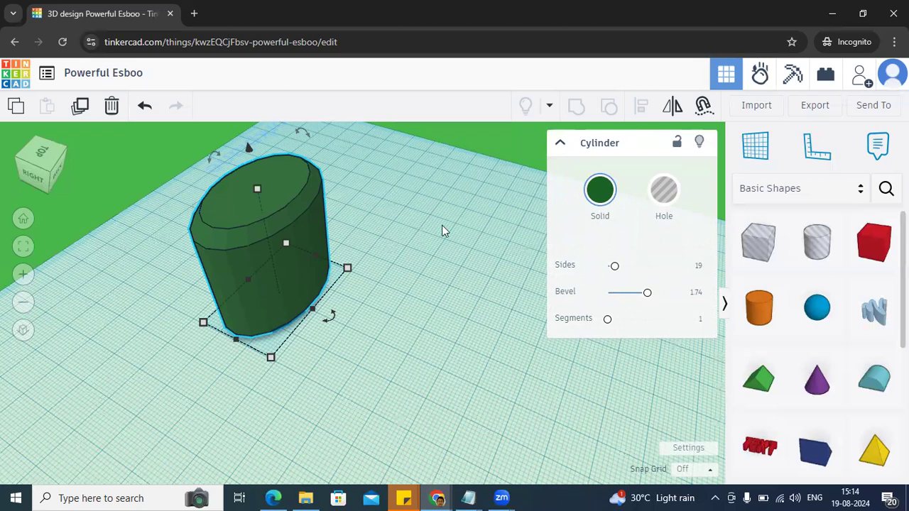
left_click(677, 144)
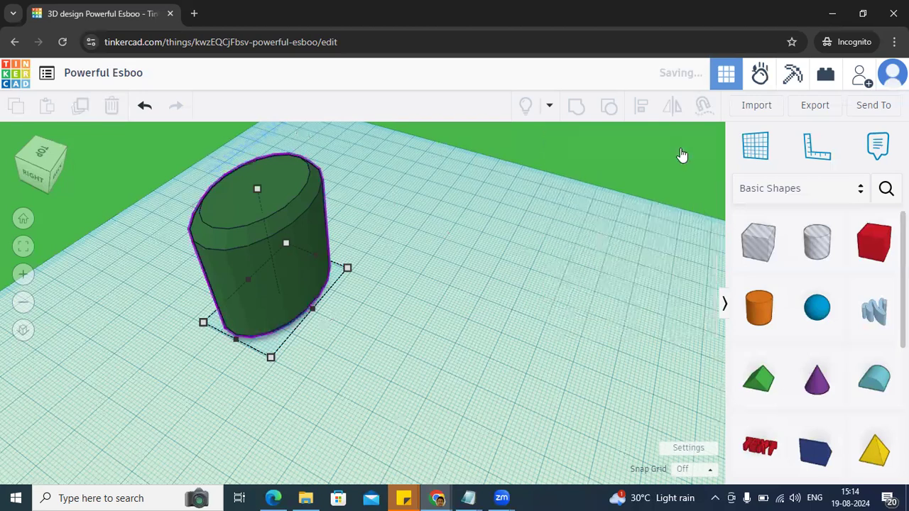
left_click(392, 274)
left_click(244, 228)
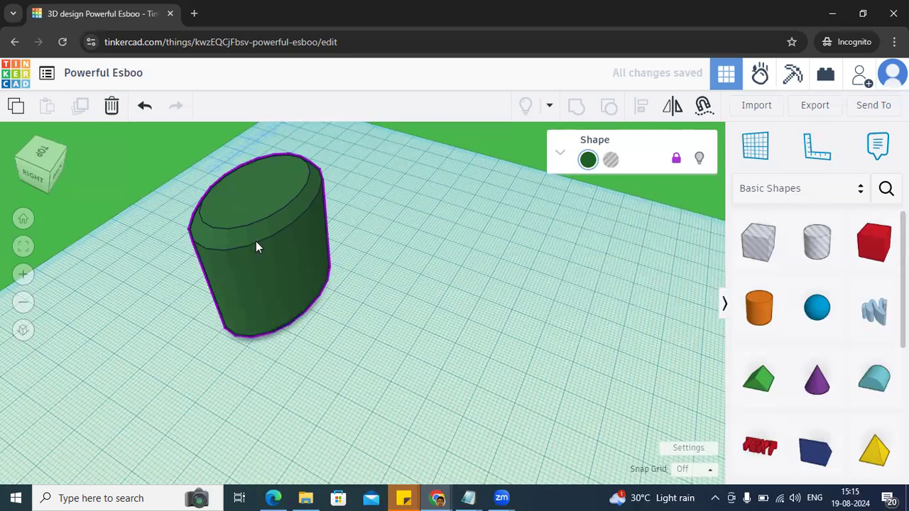
Step: Place a solid blue sphere on the workplane beside the green cylinder
left_click(815, 317)
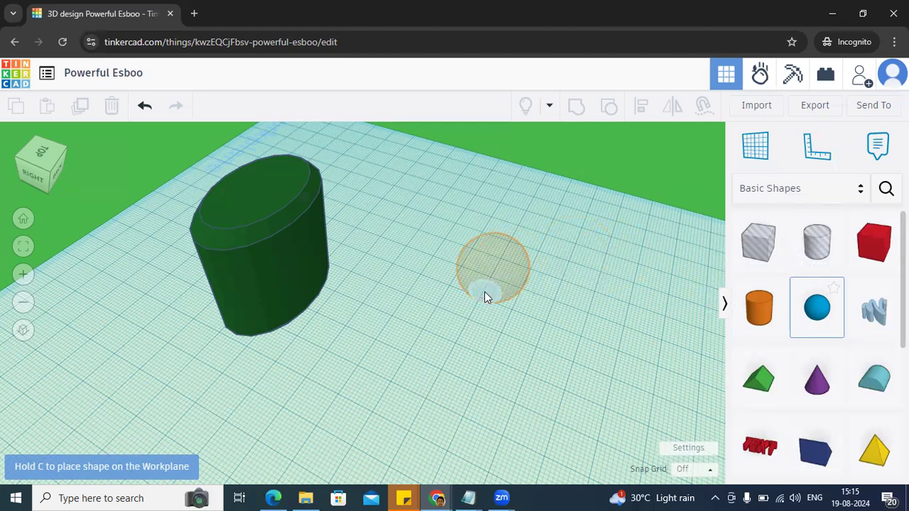
left_click(485, 292)
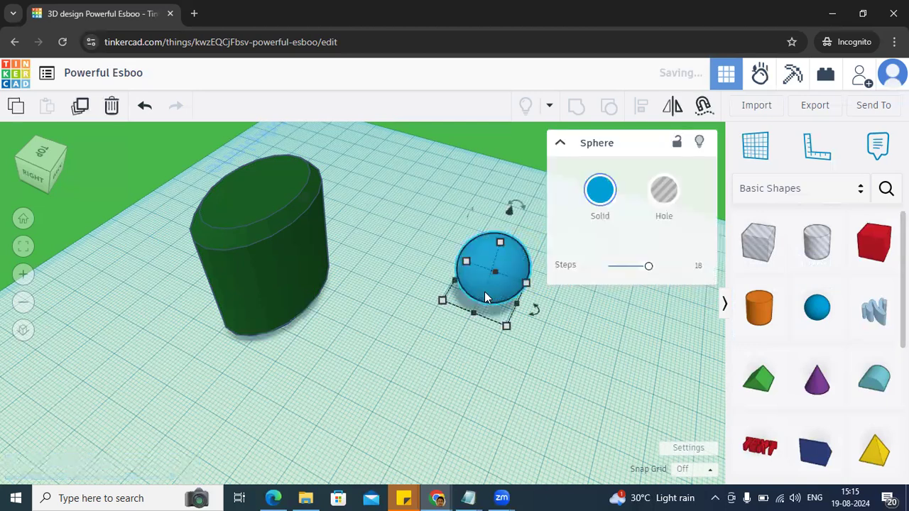
right_click_drag(538, 306, 497, 274)
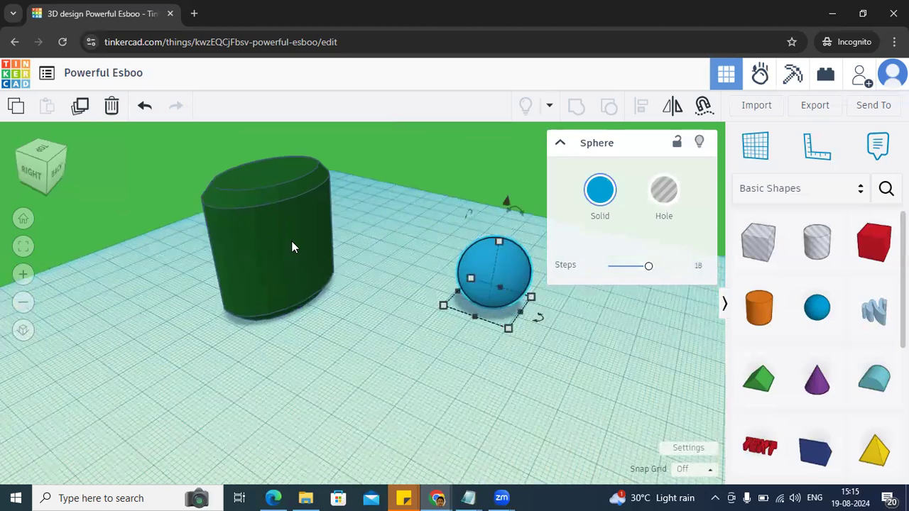
Step: Unlock the green cylinder for editing and deselect it
left_click(268, 246)
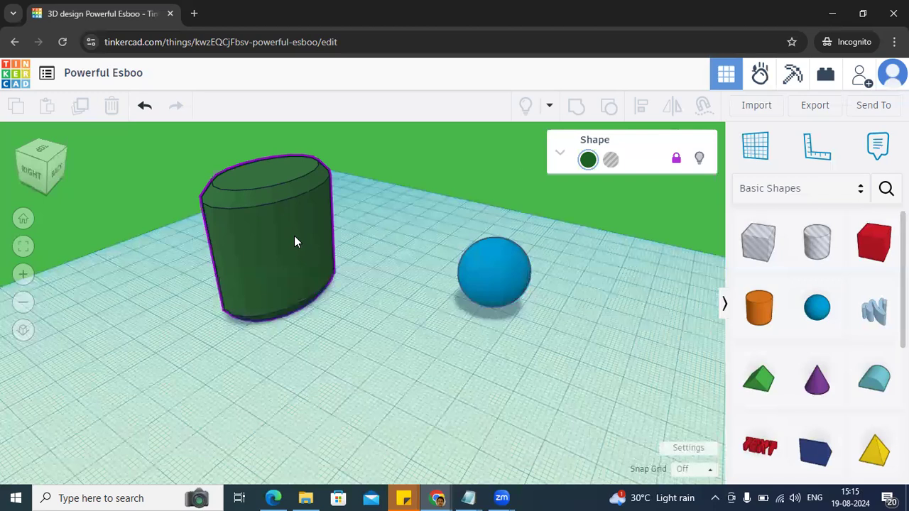
left_click(675, 159)
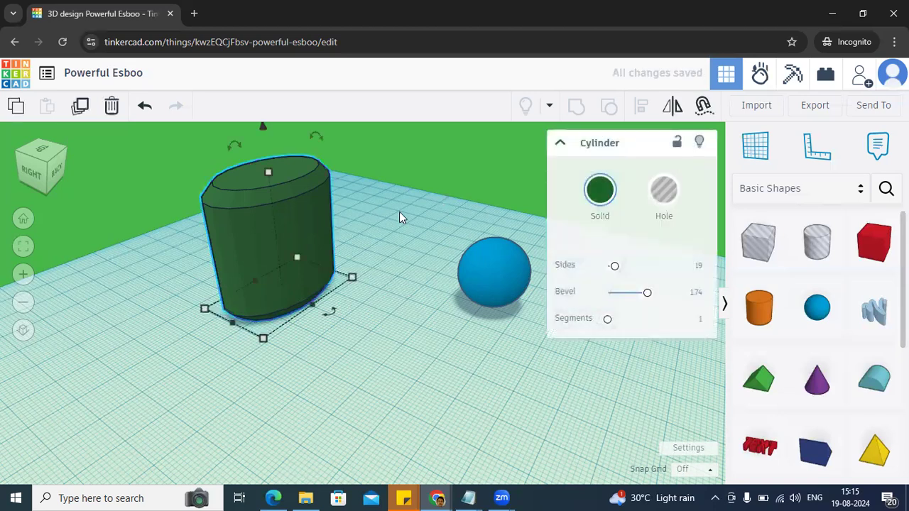
left_click(400, 213)
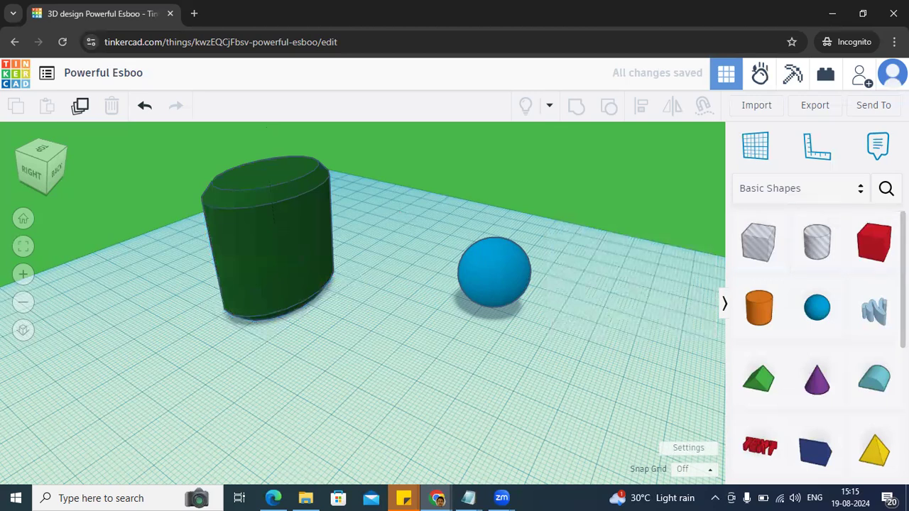
Step: Browse the basic shapes, select the cylinder and sphere together, and clear the selection
scroll(817, 341, "down", 3)
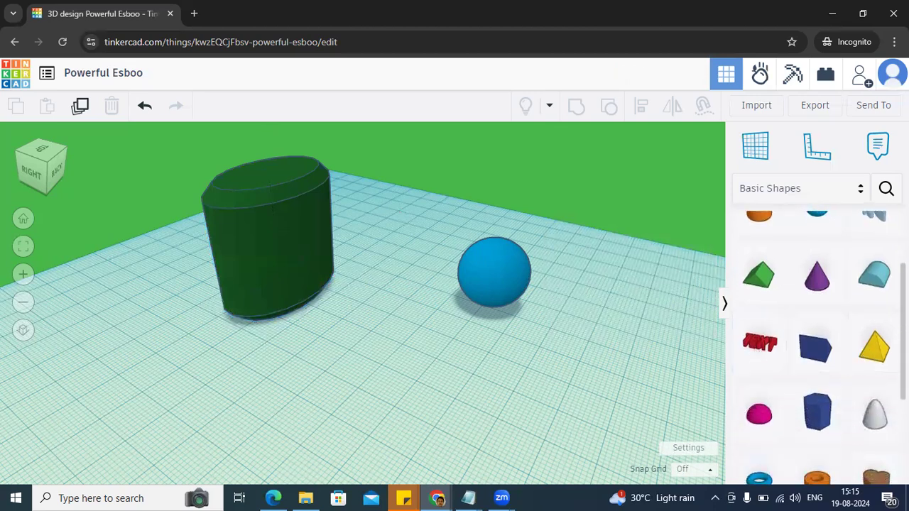
scroll(781, 313, "up", 3)
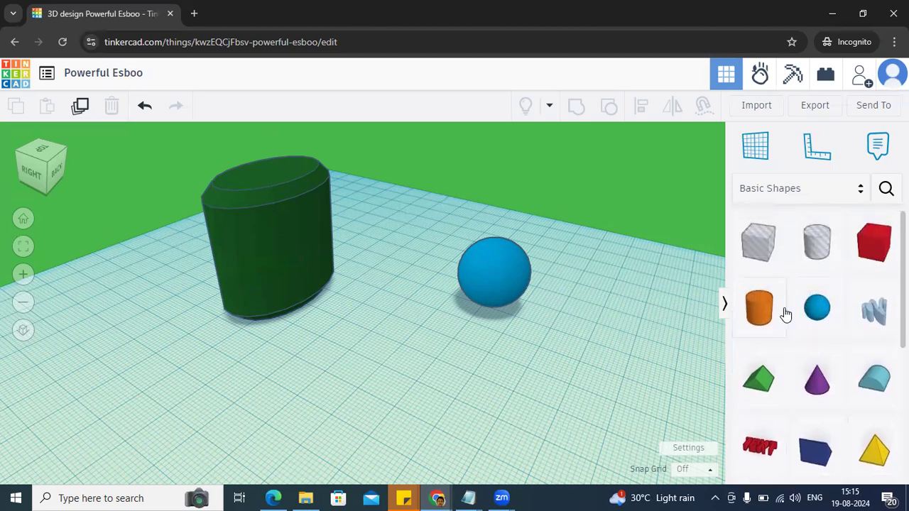
left_click(480, 277)
left_click(286, 247)
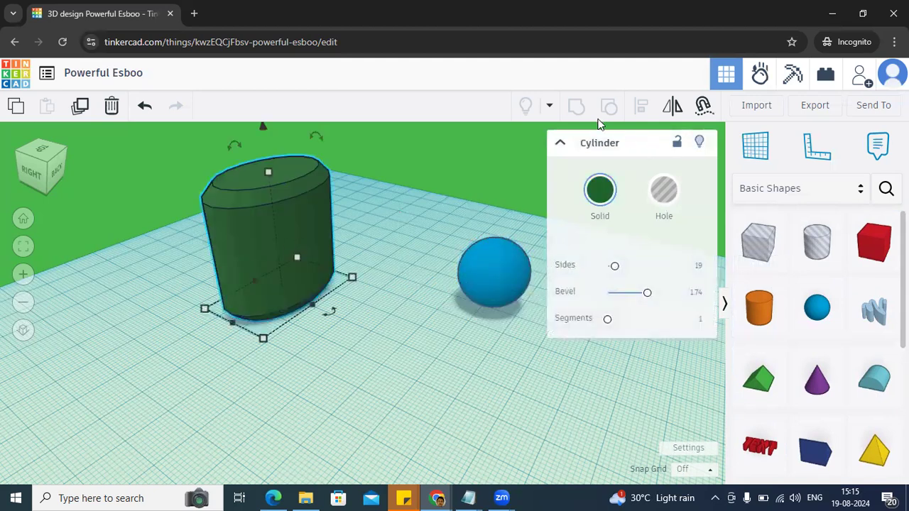
left_click(497, 267, "shift")
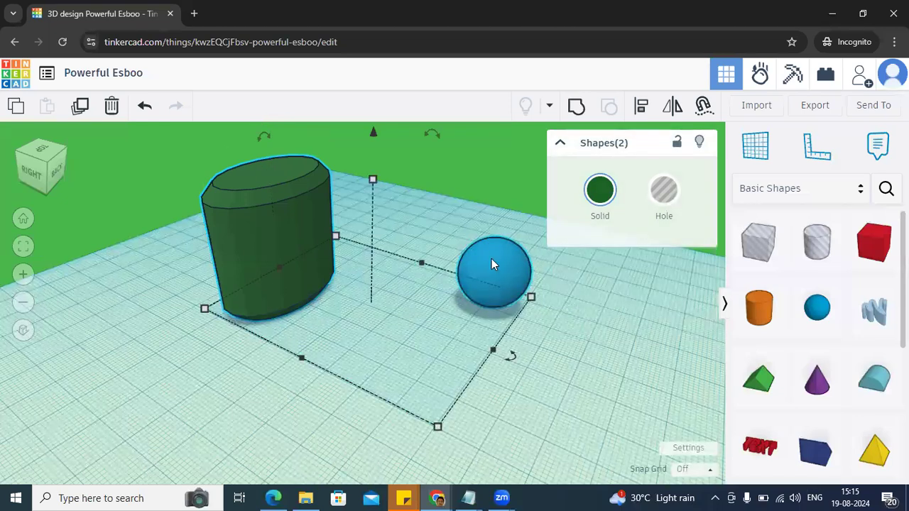
left_click(454, 228)
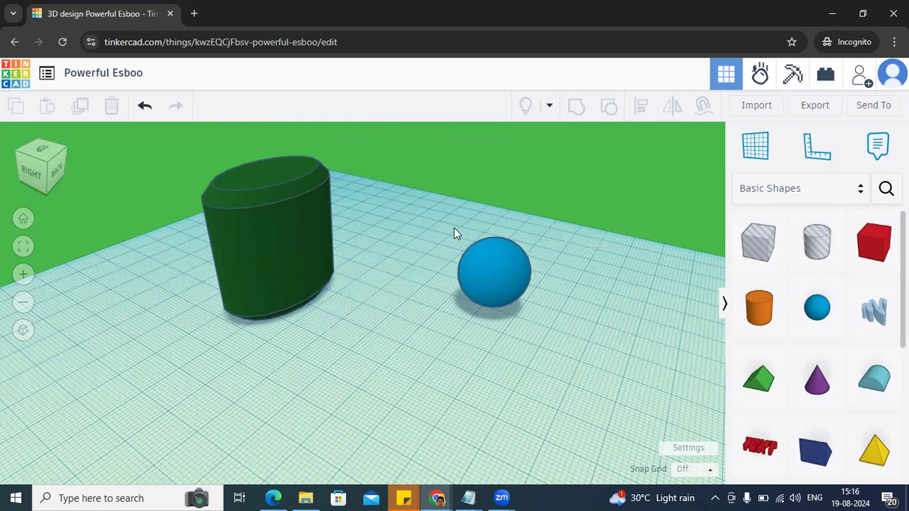
Step: Select the green cylinder and the blue sphere alternately to compare them as separate shapes
left_click(305, 246)
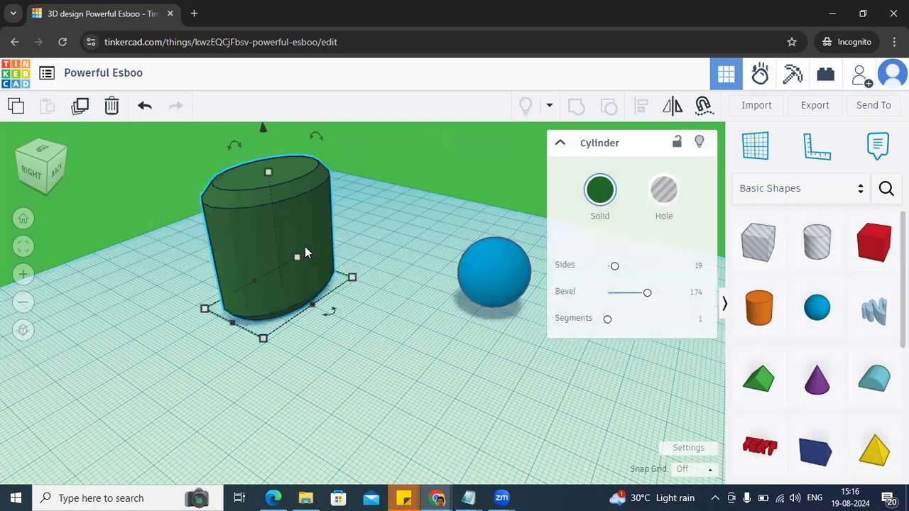
left_click(485, 272)
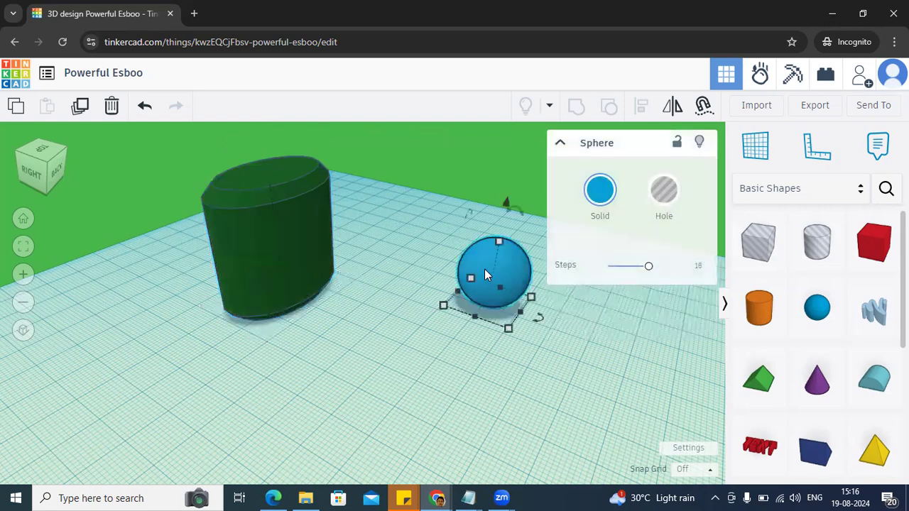
left_click(308, 268)
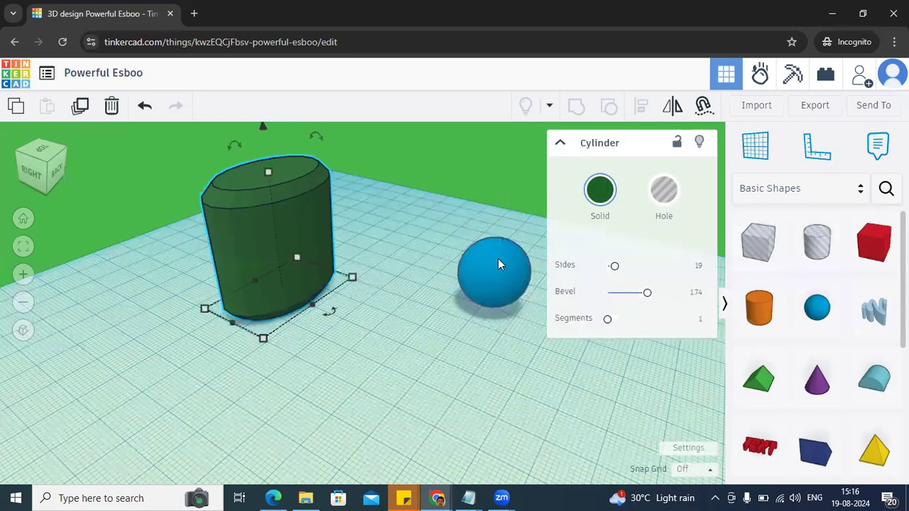
left_click(499, 264)
left_click(292, 265)
Step: Select the blue sphere and the green cylinder together and group them into one shape
left_click(495, 270)
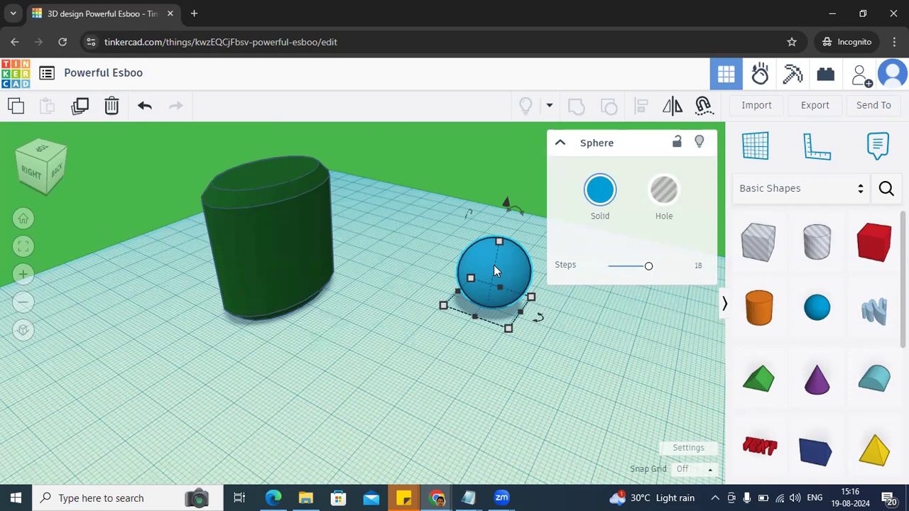
left_click(307, 253, "shift")
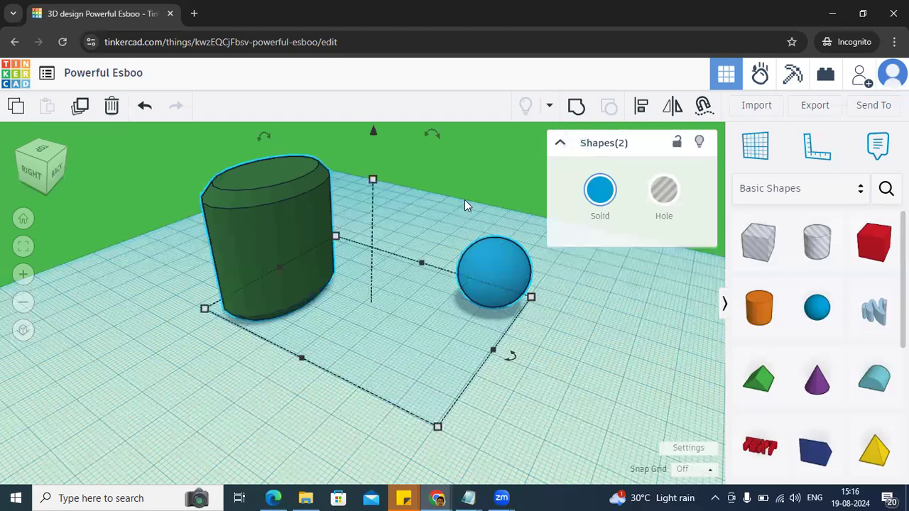
key("ctrl+g")
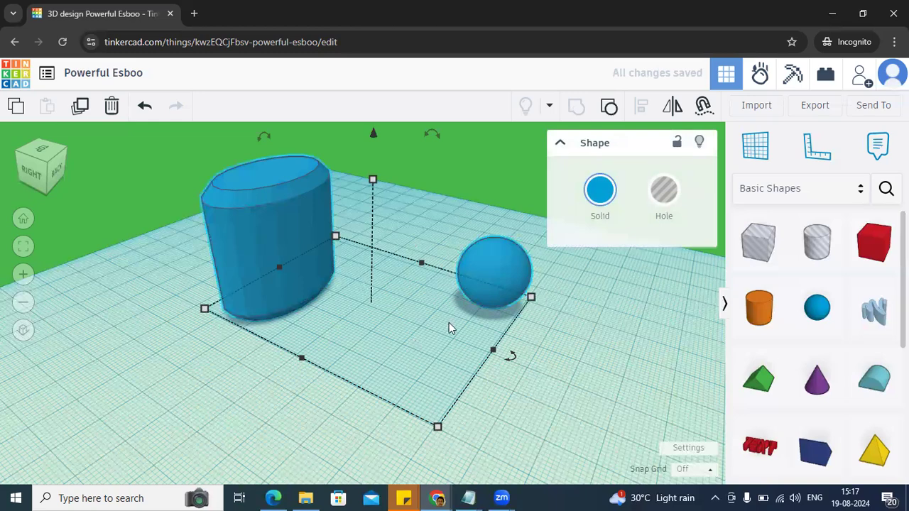
Step: Move the grouped cylinder and sphere slightly across the workplane, tilt the group by -22.5°, and deselect it
right_click_drag(492, 264, 328, 190)
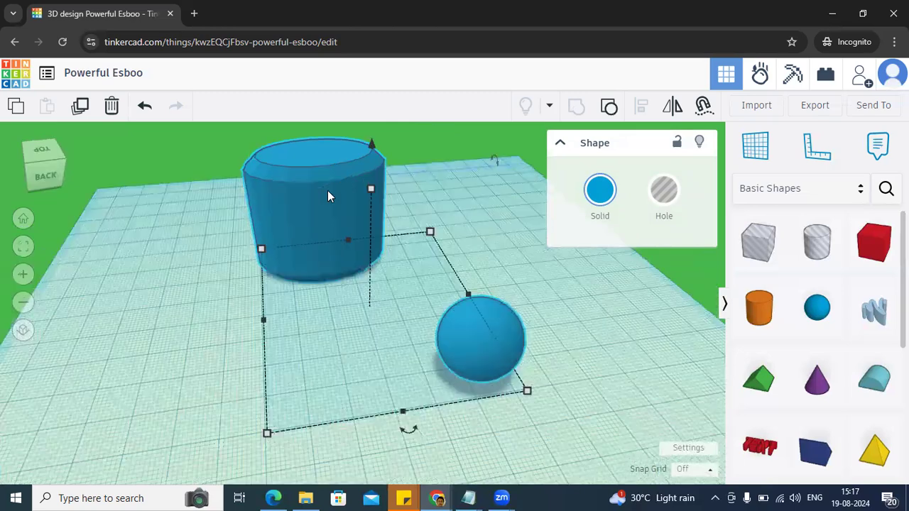
mouse_move(355, 206)
left_mouse_down()
mouse_move(378, 212)
mouse_move(318, 197)
mouse_move(220, 212)
mouse_move(329, 214)
mouse_move(354, 205)
mouse_move(284, 213)
mouse_move(290, 237)
mouse_move(359, 245)
mouse_move(387, 216)
mouse_move(373, 208)
left_mouse_up()
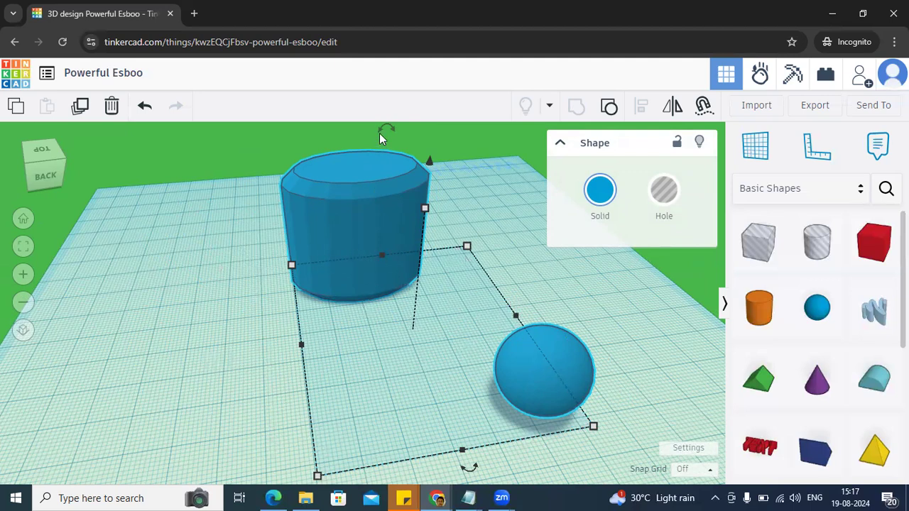
left_click_drag(378, 128, 378, 128)
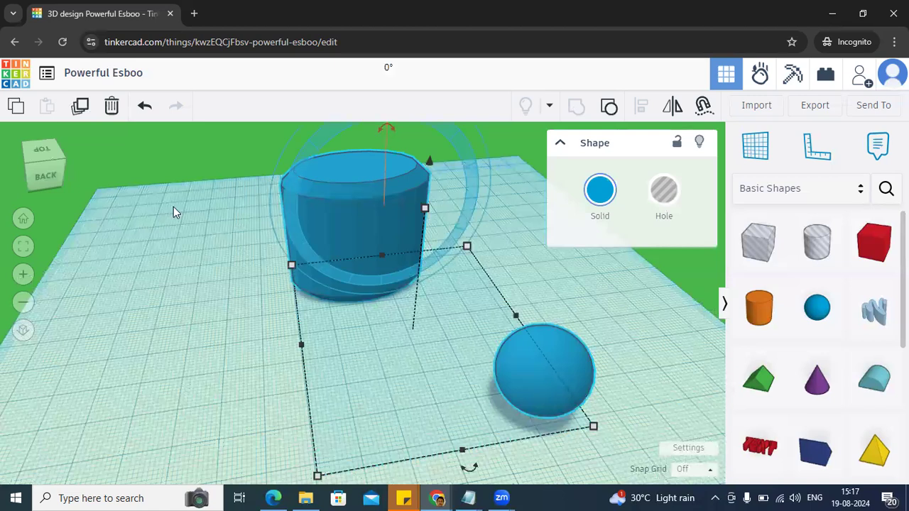
left_click(22, 302)
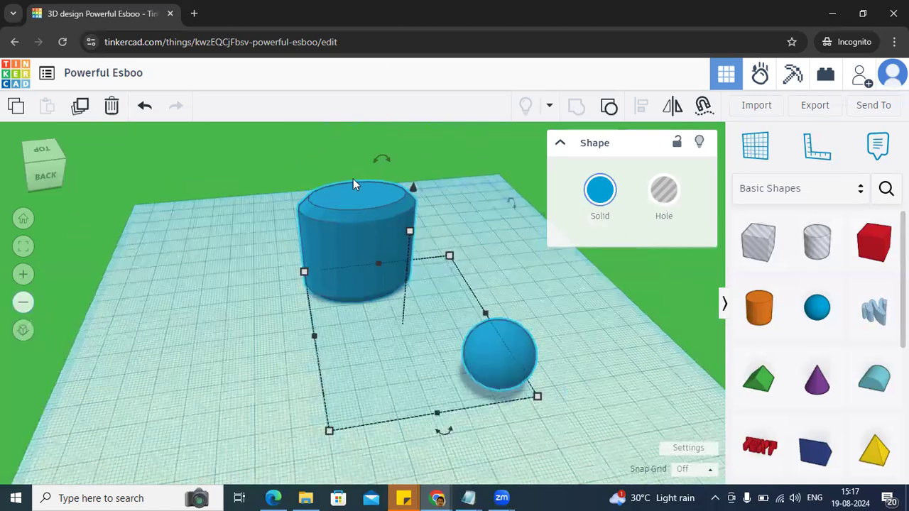
mouse_move(374, 161)
left_click_drag(374, 161, 395, 155)
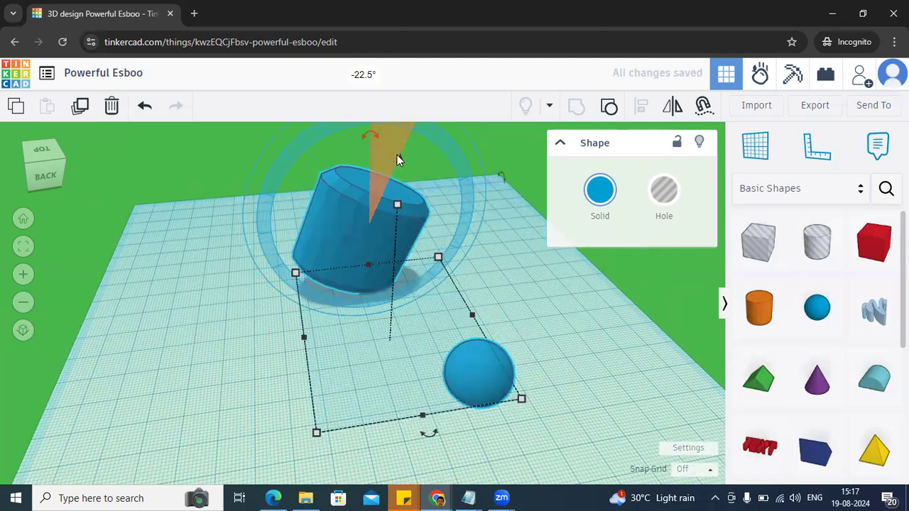
left_click(416, 160)
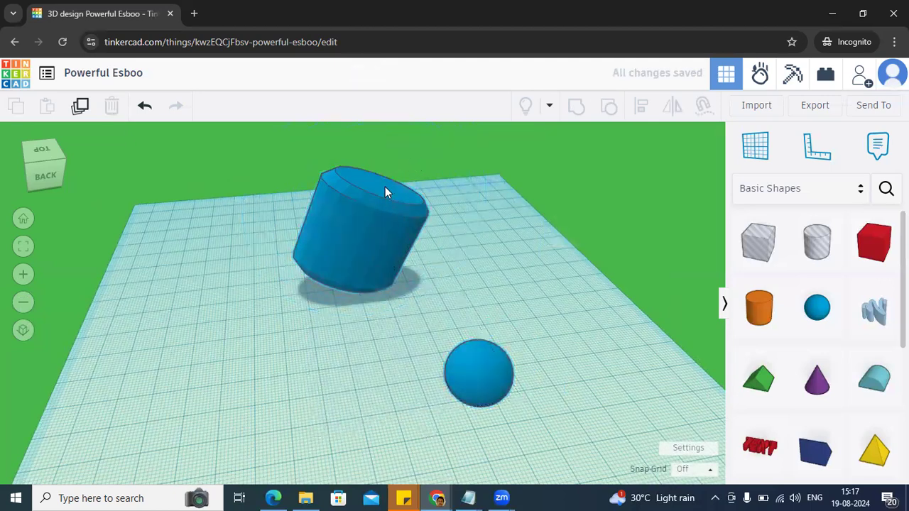
Step: Select the whole group again and tilt it further in the same direction
key("ctrl+a")
left_click_drag(364, 140, 338, 158)
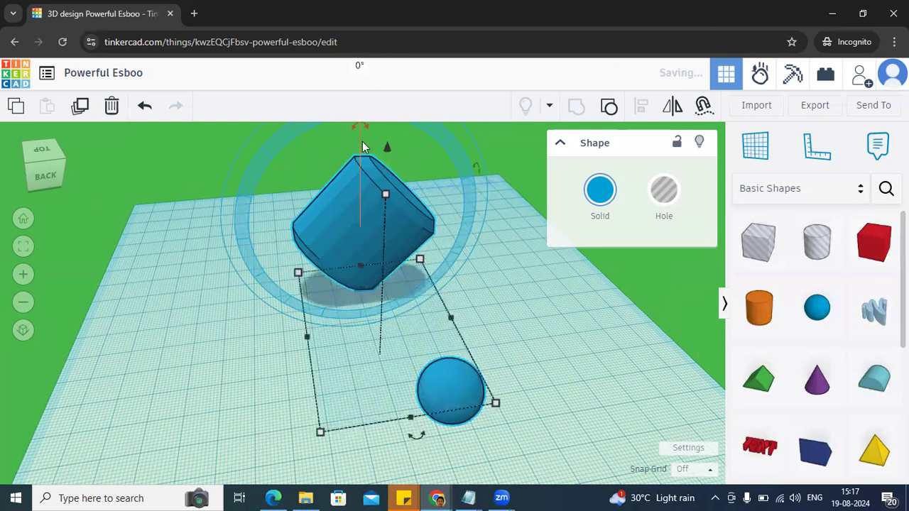
left_click(368, 128)
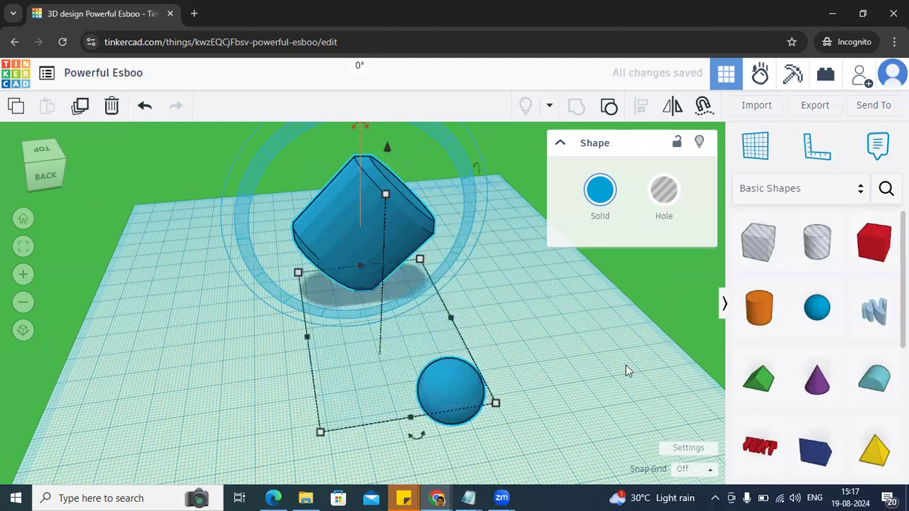
left_click(24, 303)
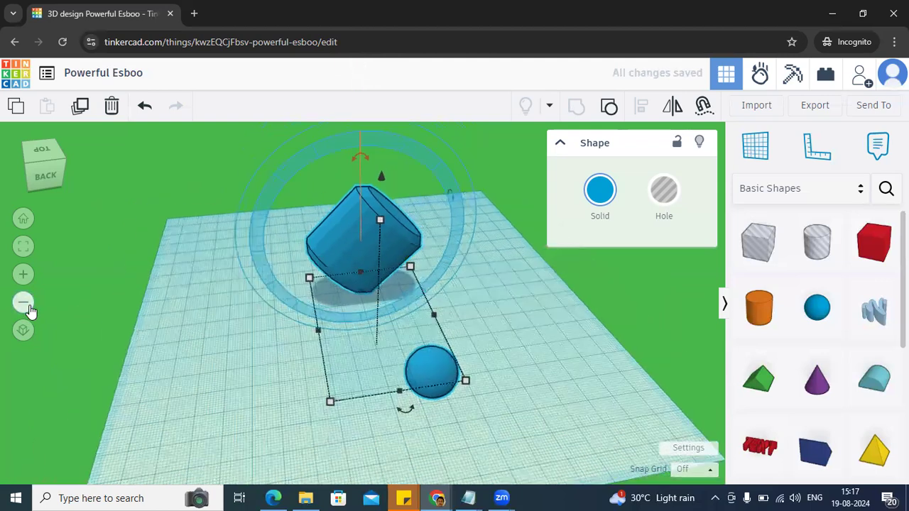
left_click_drag(366, 157, 323, 177)
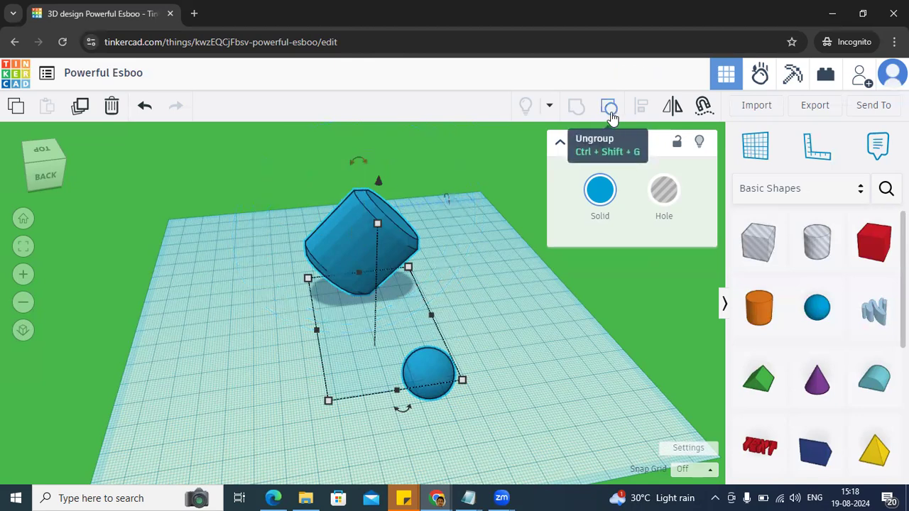
Step: Ungroup the cylinder and sphere, and recolour the sphere with the bright green preset
left_click(611, 112)
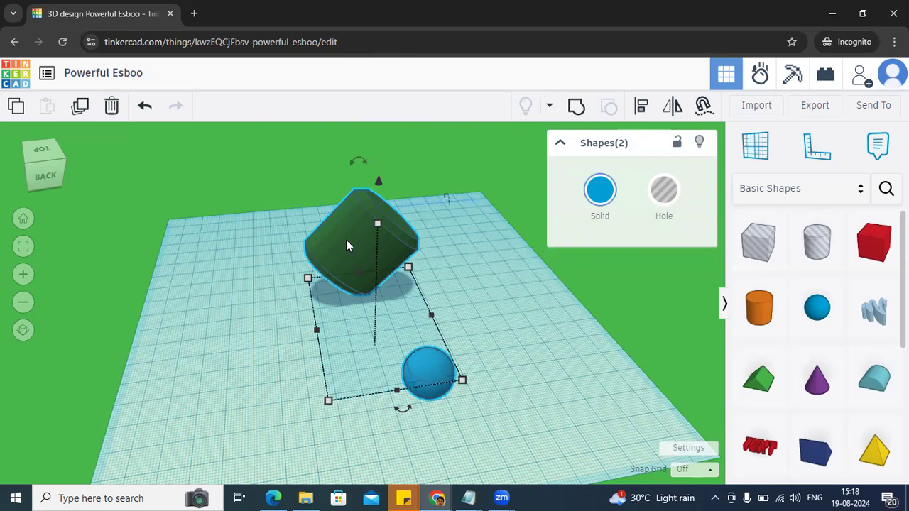
left_click(542, 382)
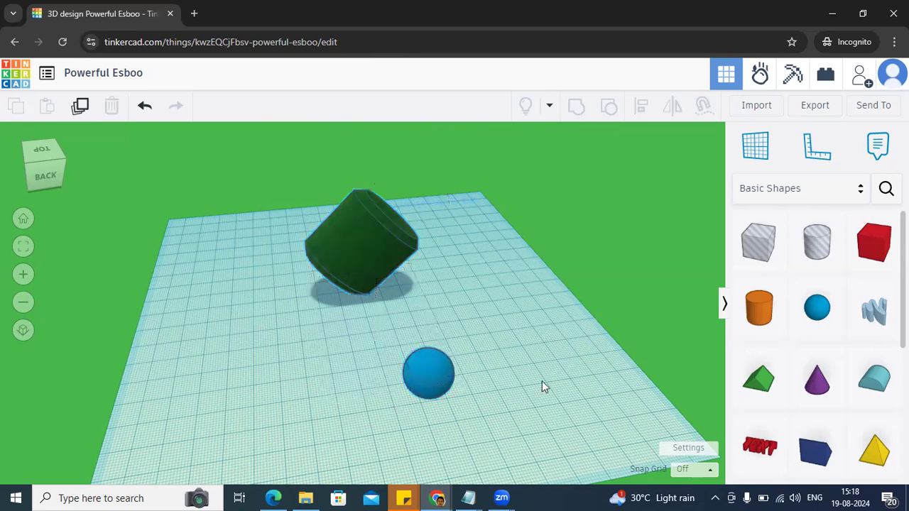
left_click(435, 370)
left_click(599, 199)
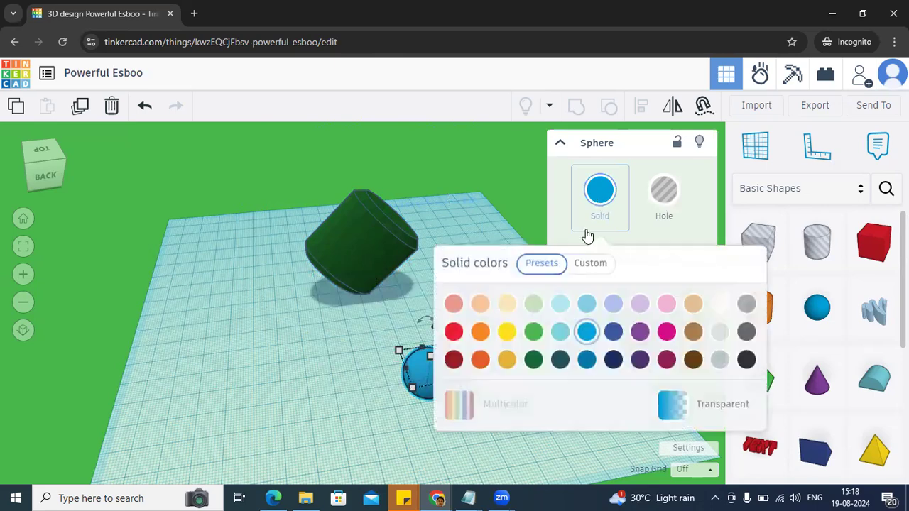
left_click(535, 332)
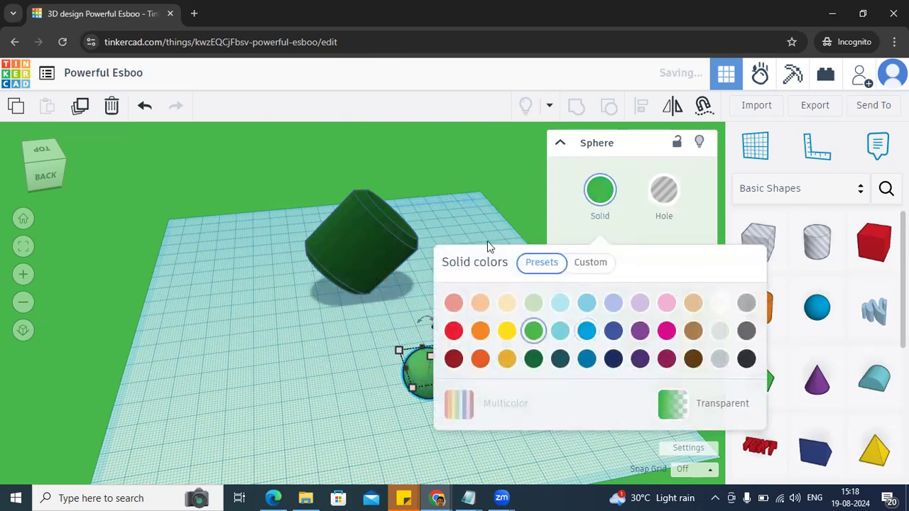
left_click(476, 208)
left_click(395, 231)
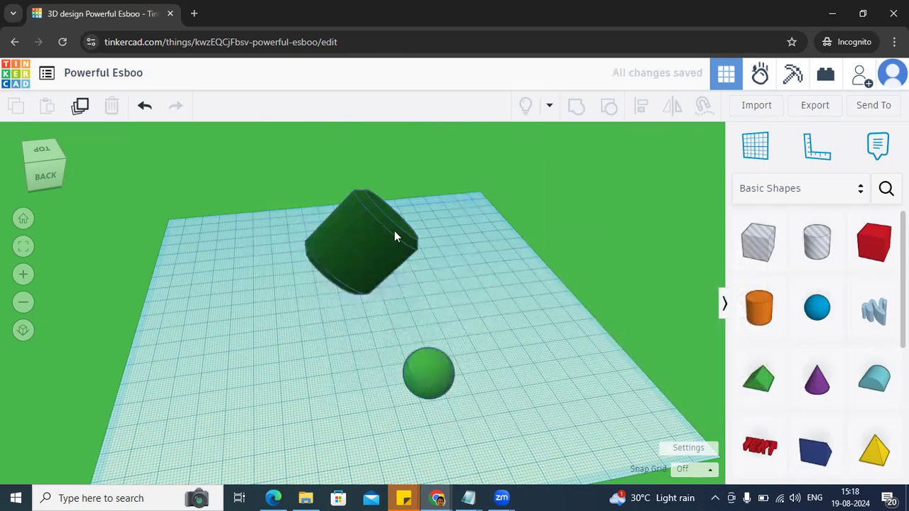
left_click(456, 277)
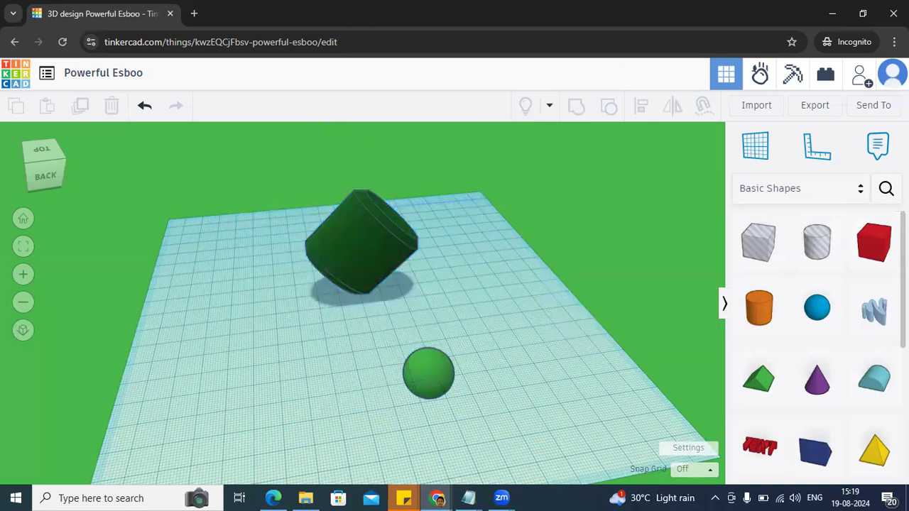
Step: Place a red Text shape from the basic shapes on the workplane, beside the green sphere
scroll(817, 334, "down", 2)
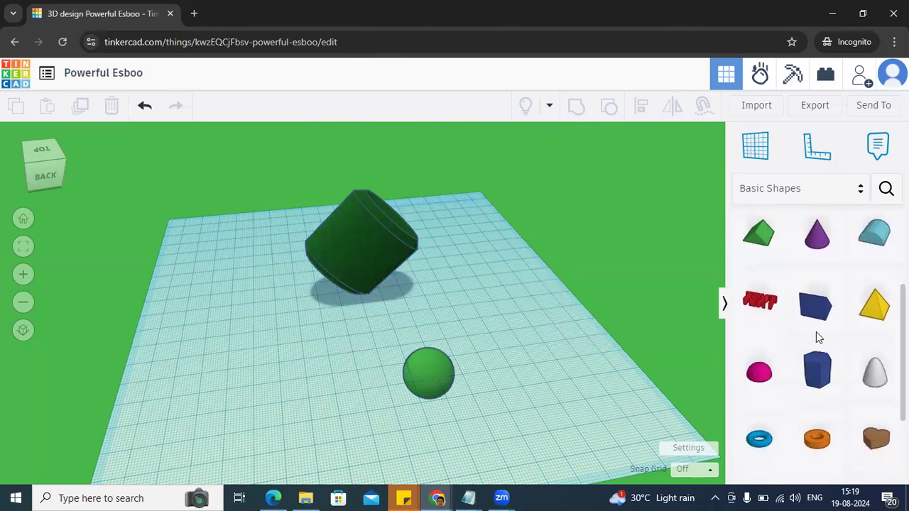
left_click(757, 309)
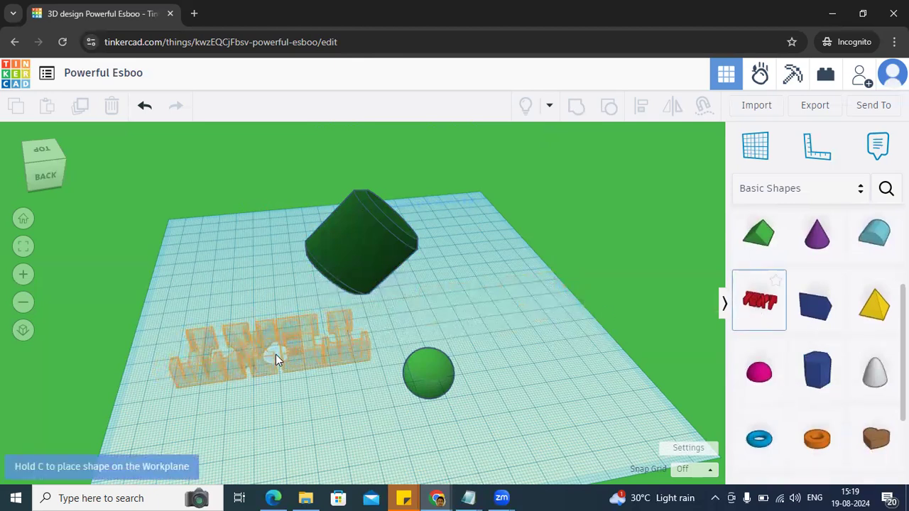
left_click(276, 356)
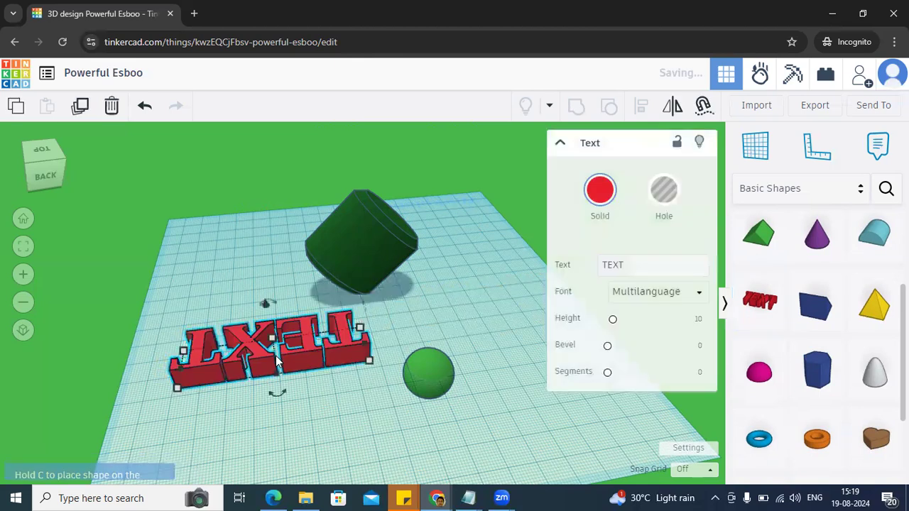
Step: Lock the tilted cylinder against editing, select the sphere for comparison, and unlock the cylinder again
left_click(363, 261)
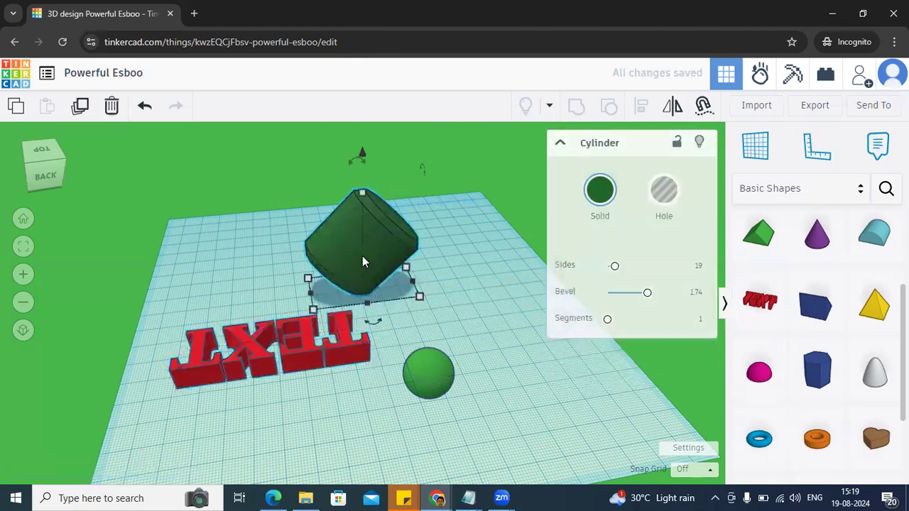
left_click(678, 143)
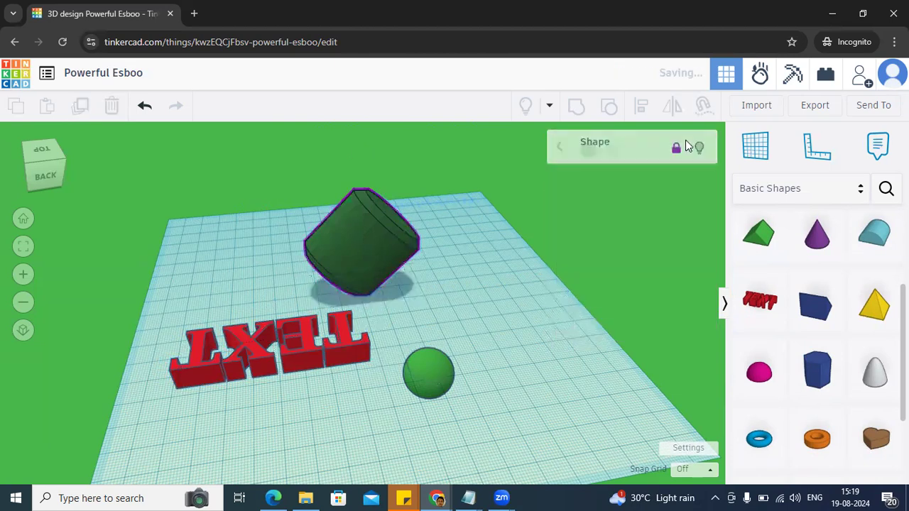
left_click(426, 372)
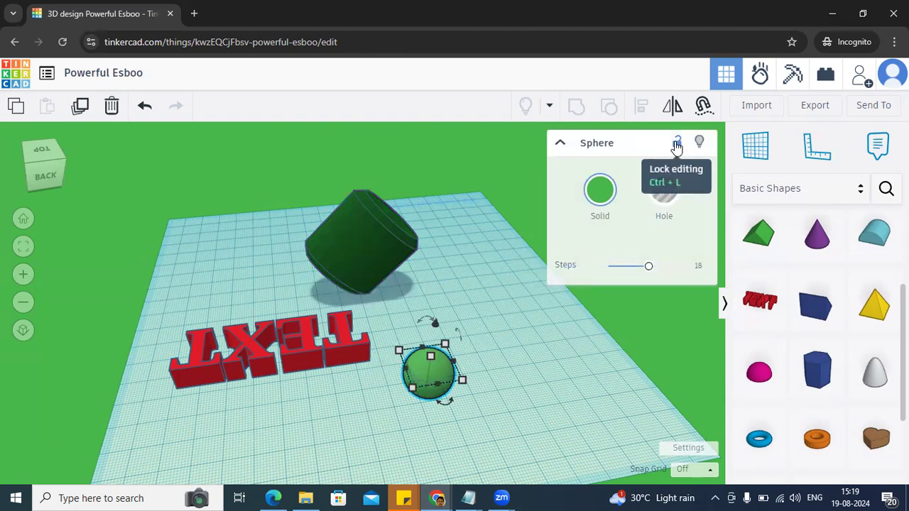
left_click(381, 252)
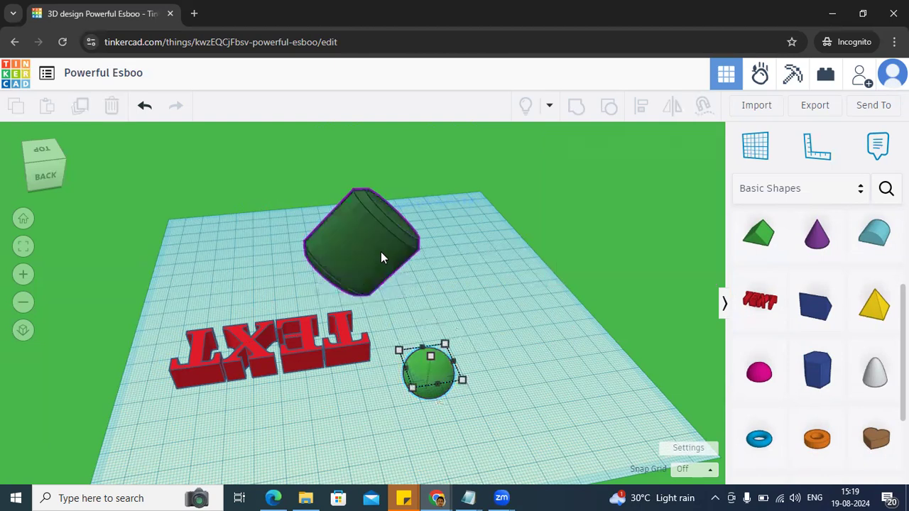
left_click(673, 160)
Step: Select the unlocked cylinder together with the green sphere and group them
left_click(393, 233)
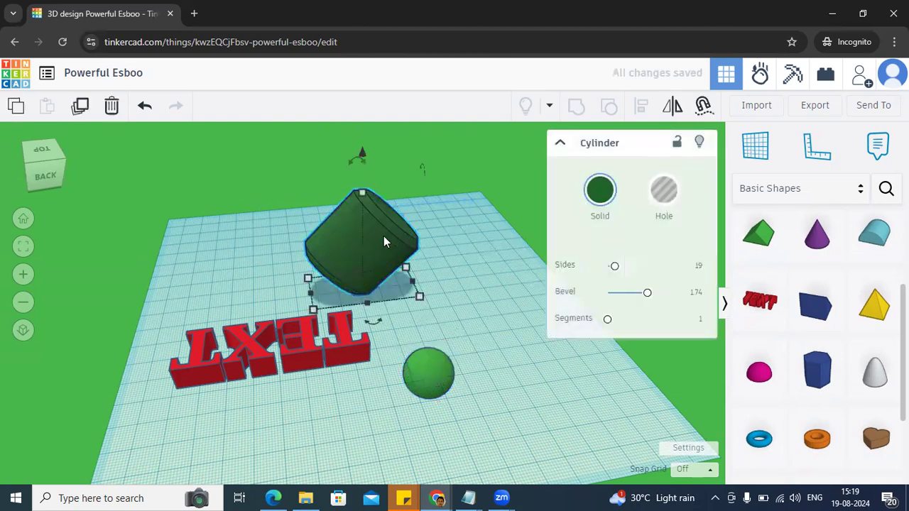
left_click(429, 369, "shift")
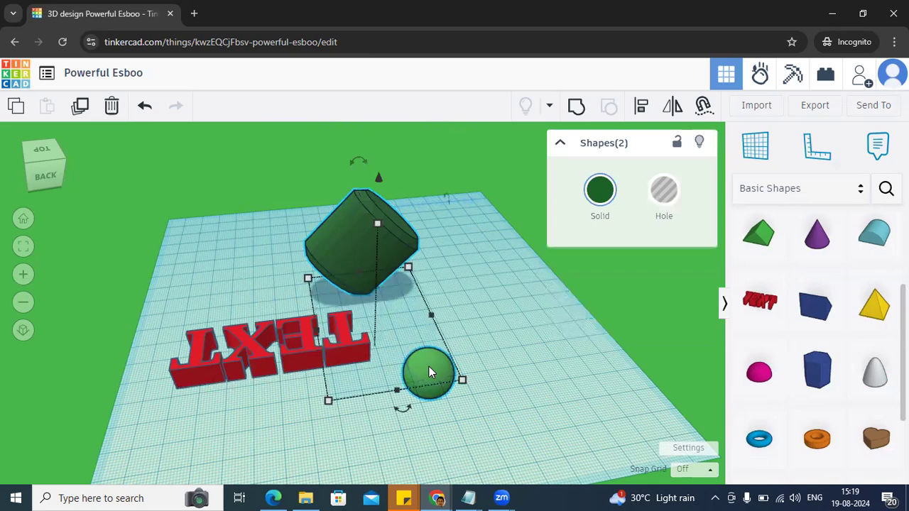
key("ctrl+g")
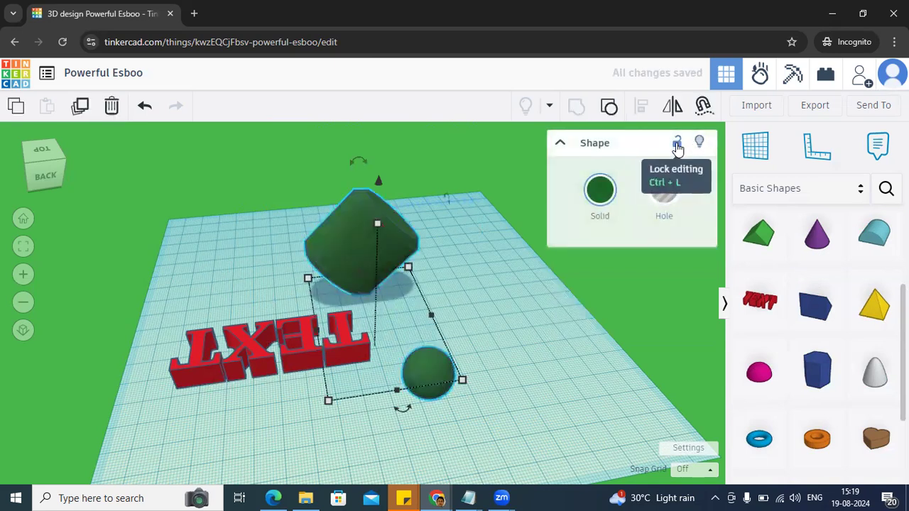
Step: Clear the selection and reselect the new group by picking its cylinder and its sphere in turn
left_click(479, 243)
left_click(331, 252)
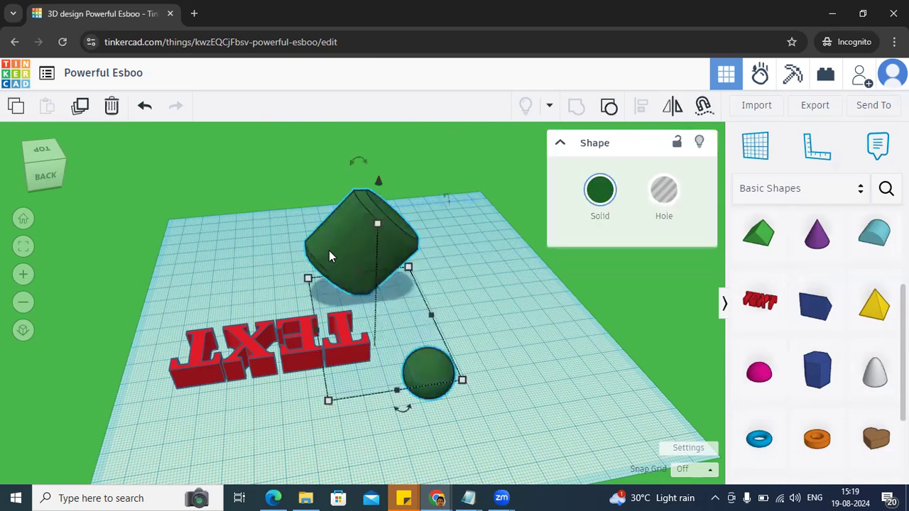
double_click(422, 364)
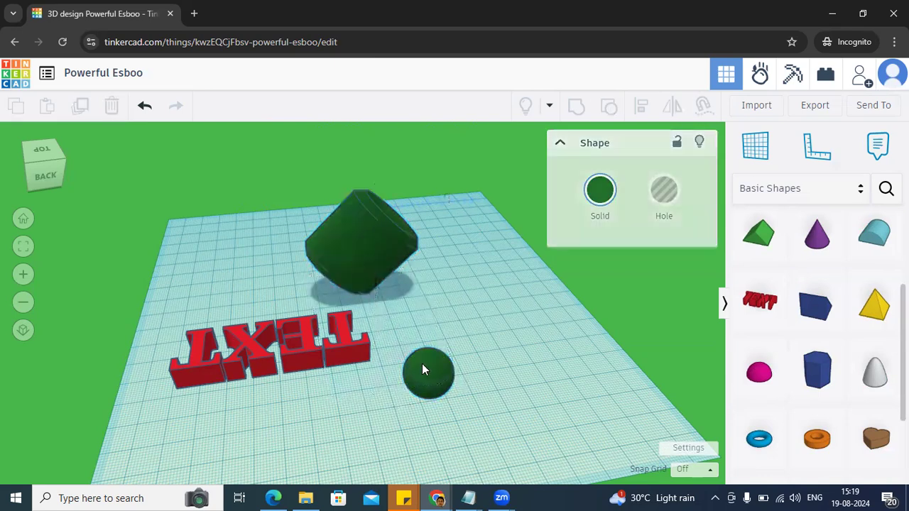
left_click(353, 232)
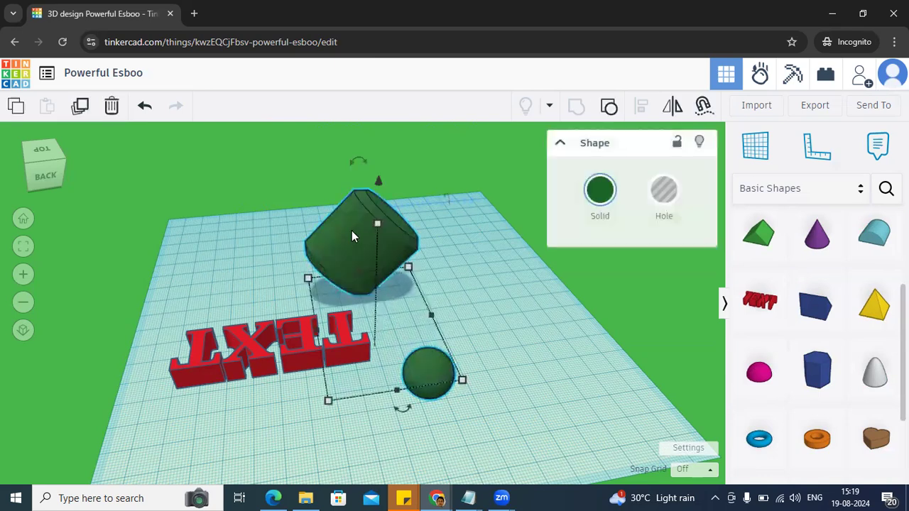
Step: Ungroup the cylinder and sphere, and recolour the sphere orange from the preset solid colours
key("ctrl+shift+g")
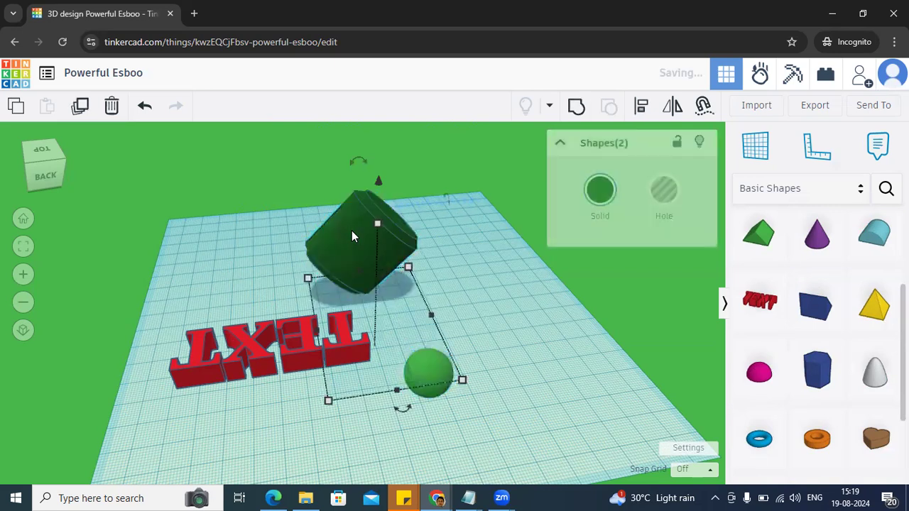
left_click(473, 287)
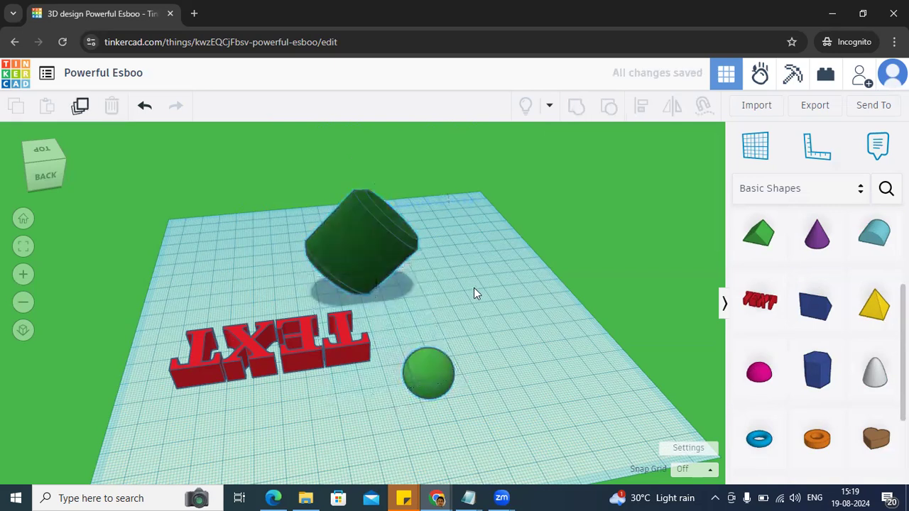
left_click(420, 380)
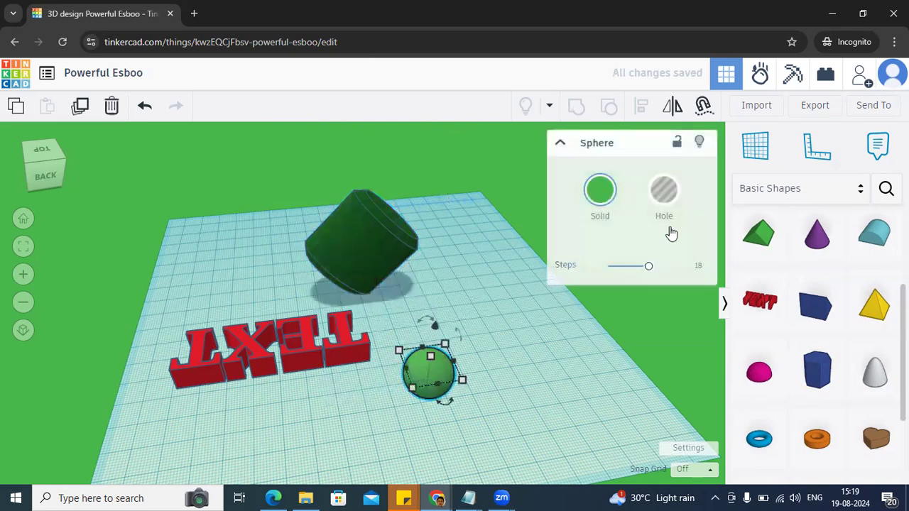
left_click(610, 203)
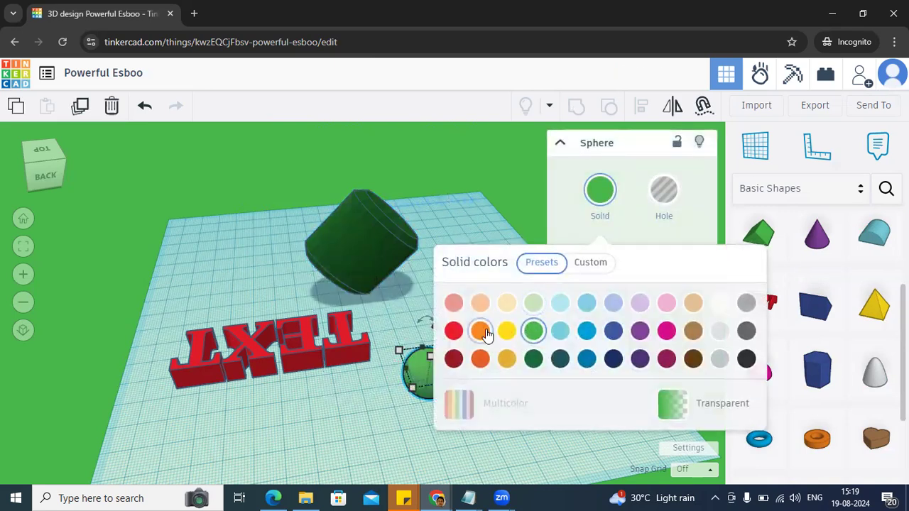
left_click(481, 329)
left_click(451, 220)
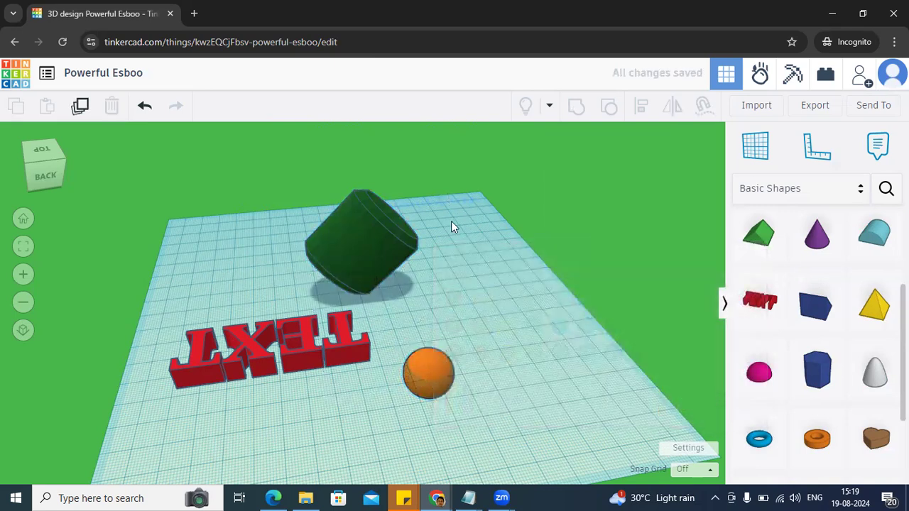
Step: Group the orange sphere with the dark green cylinder and move the group about 22 mm and 19 mm across the workplane
left_click(429, 366)
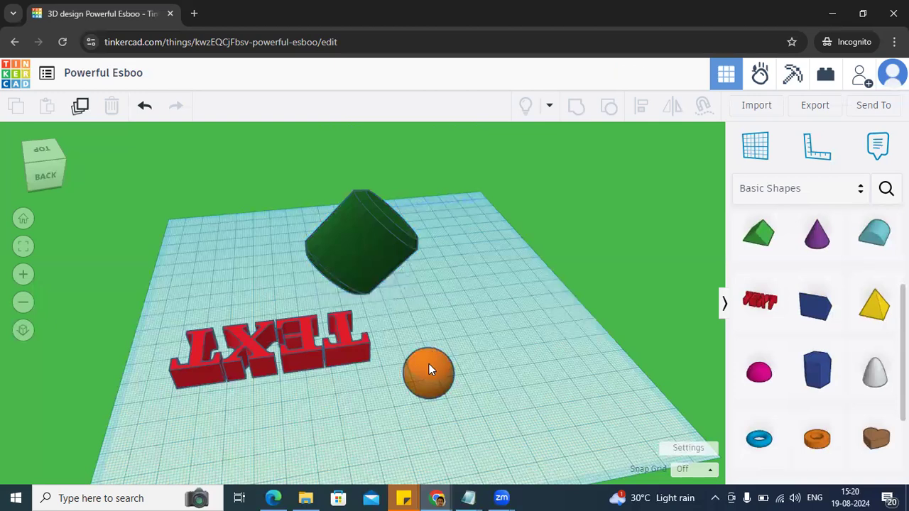
left_click(369, 269, "shift")
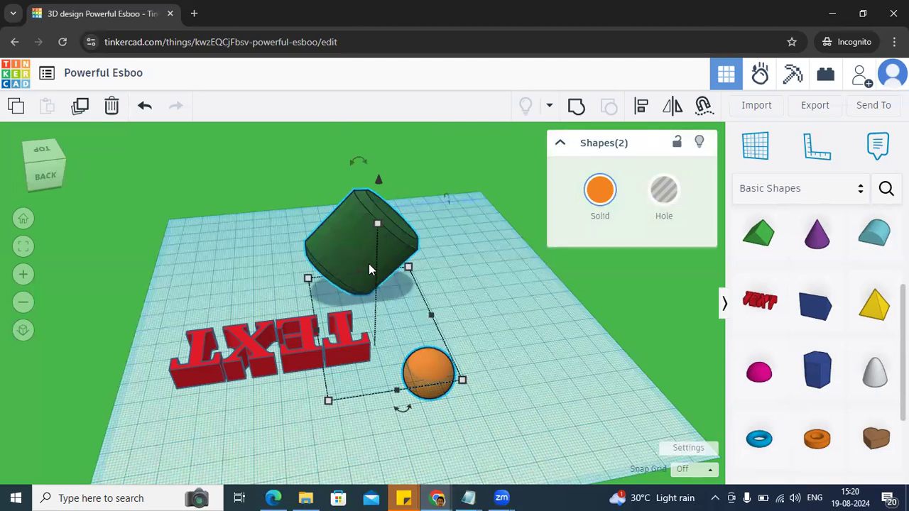
left_click(369, 264)
left_click(547, 289)
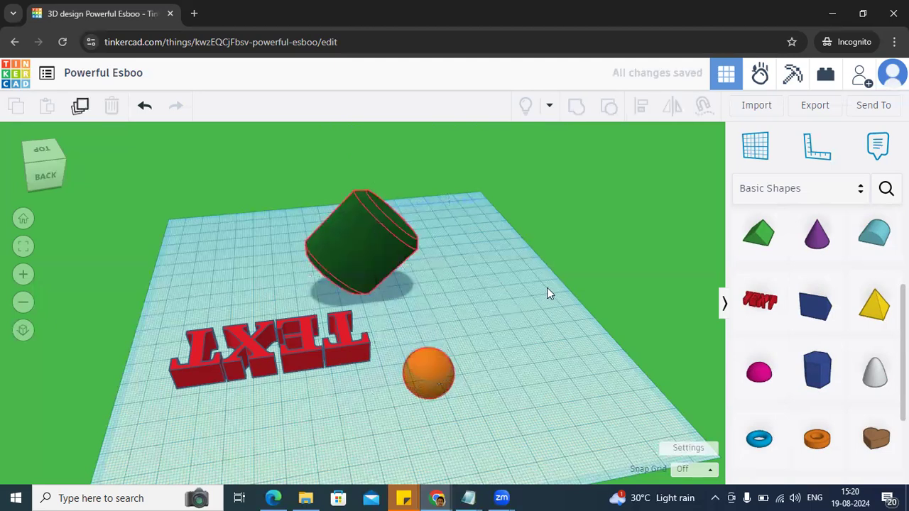
left_click(356, 236)
left_click_drag(356, 235, 421, 258)
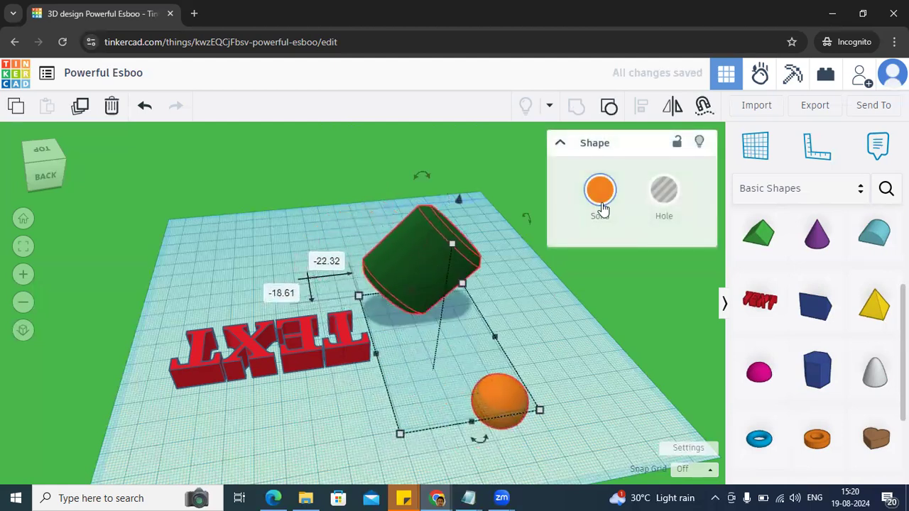
Step: Lock the cylinder and sphere group against editing, and unlock it again after reselecting it
left_click(677, 143)
left_click(421, 288)
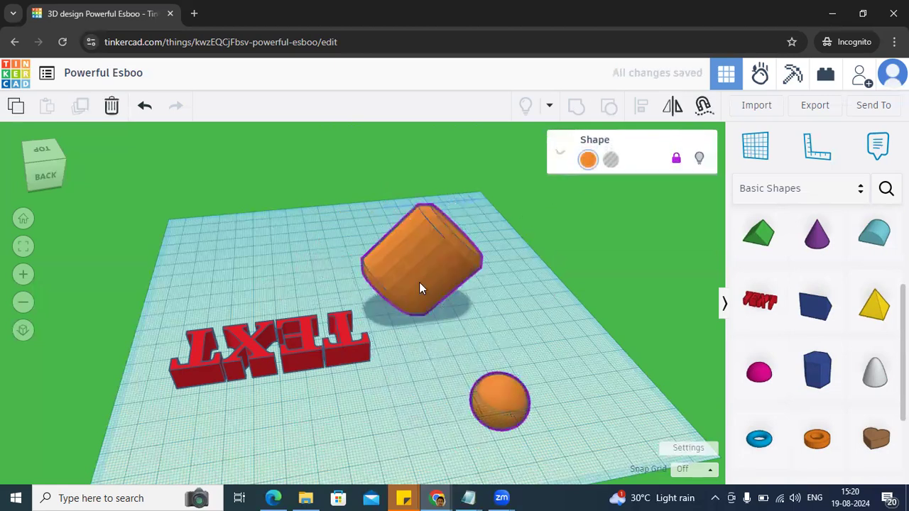
left_click(541, 330)
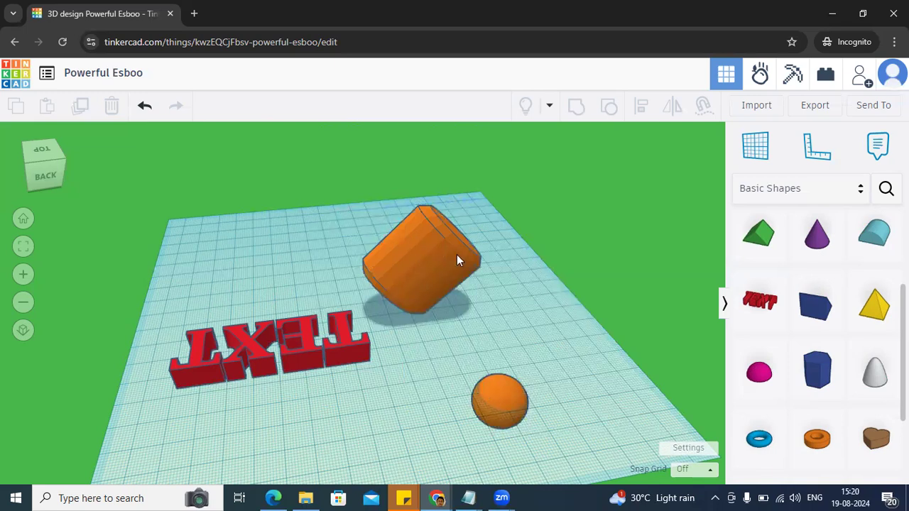
left_click(409, 266)
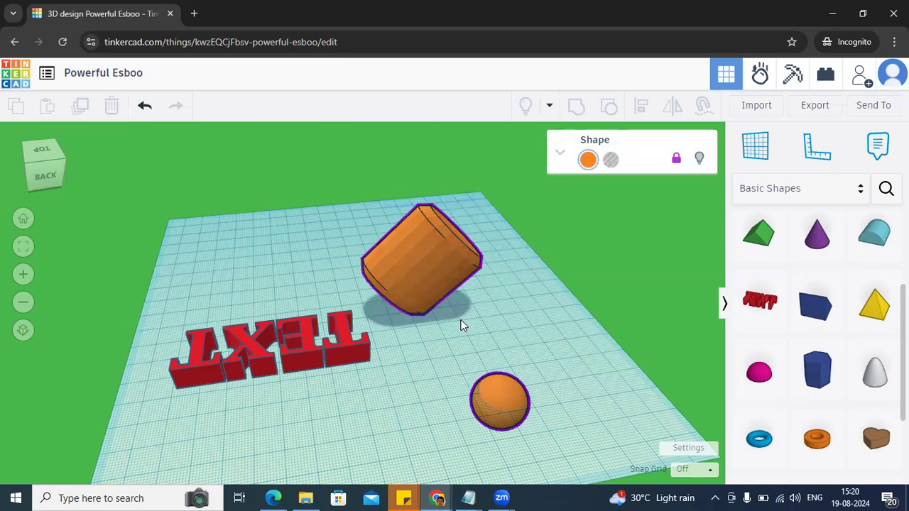
left_click(489, 288)
left_click(440, 260)
left_click(672, 162)
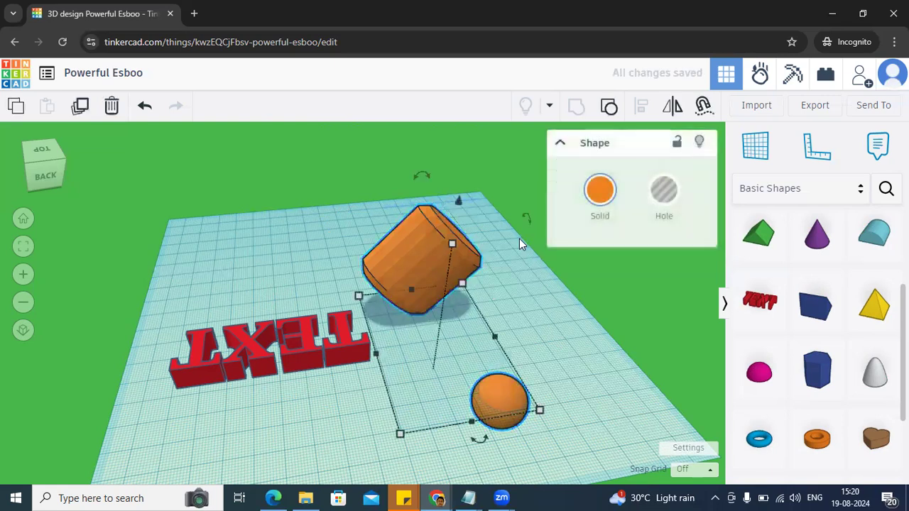
Step: Ungroup the orange cylinder and sphere, and select the tilted cylinder on its own
left_click(612, 110)
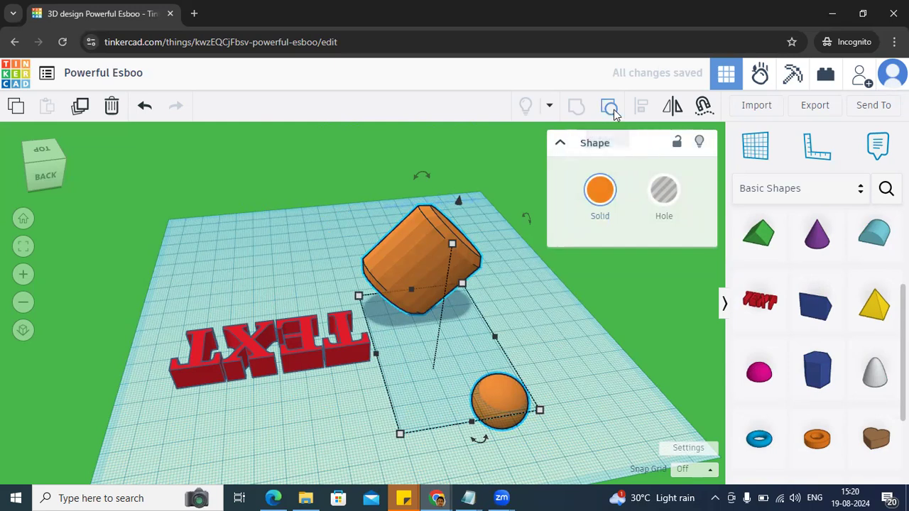
left_click(539, 287)
left_click(422, 266)
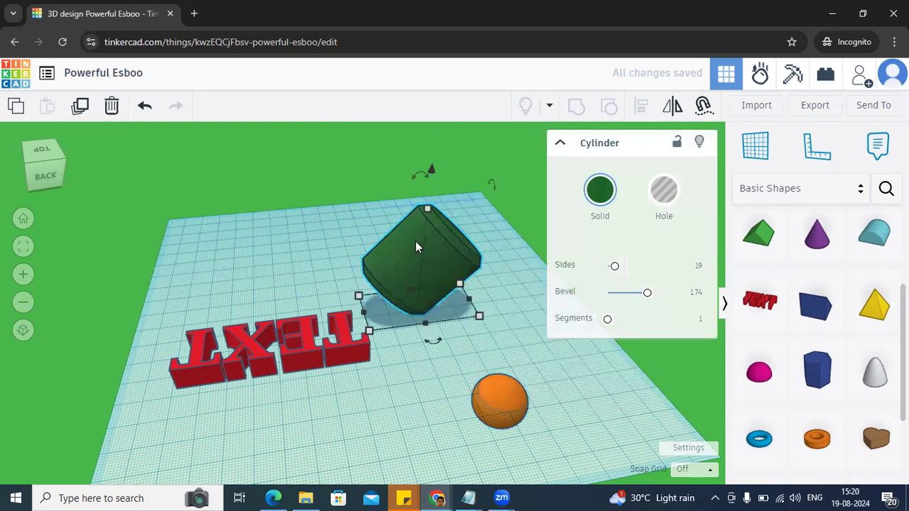
left_click_drag(432, 342, 452, 357)
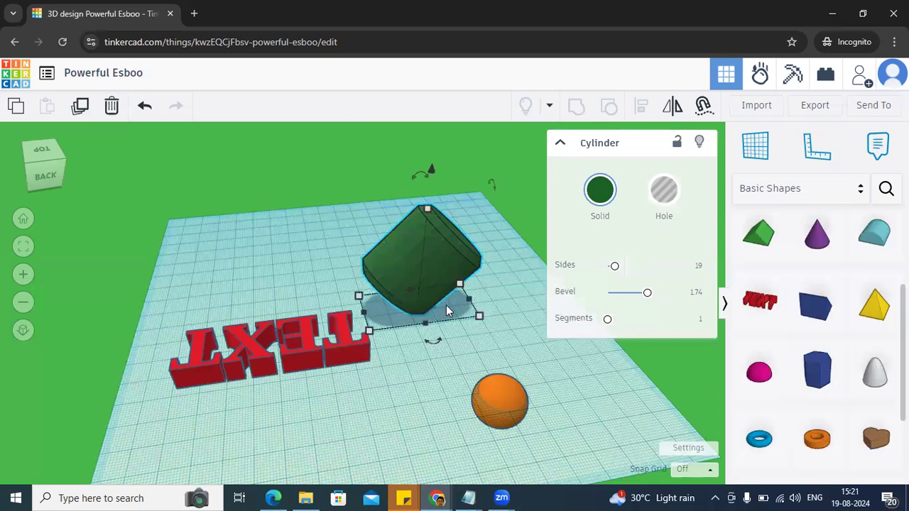
Step: Add the orange sphere to the cylinder selection, group the two shapes, and lock the new group against editing
left_click(496, 391, "shift")
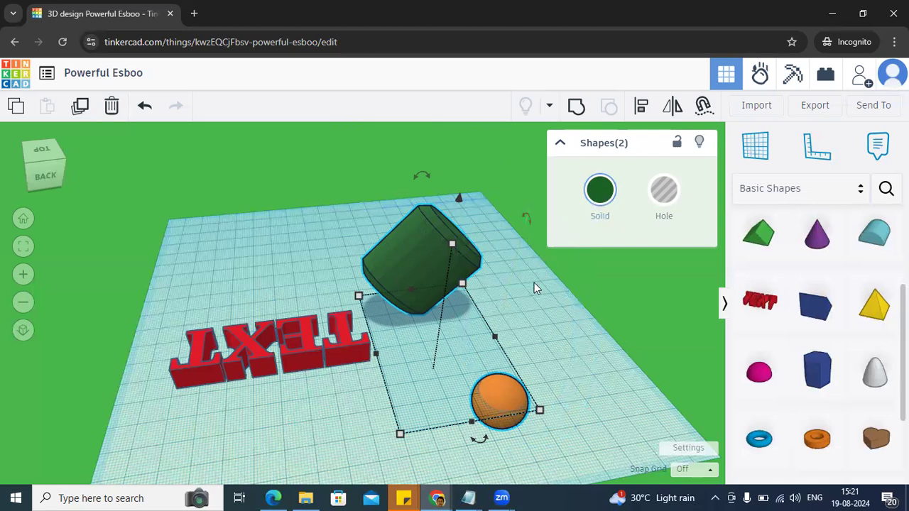
key("ctrl+g")
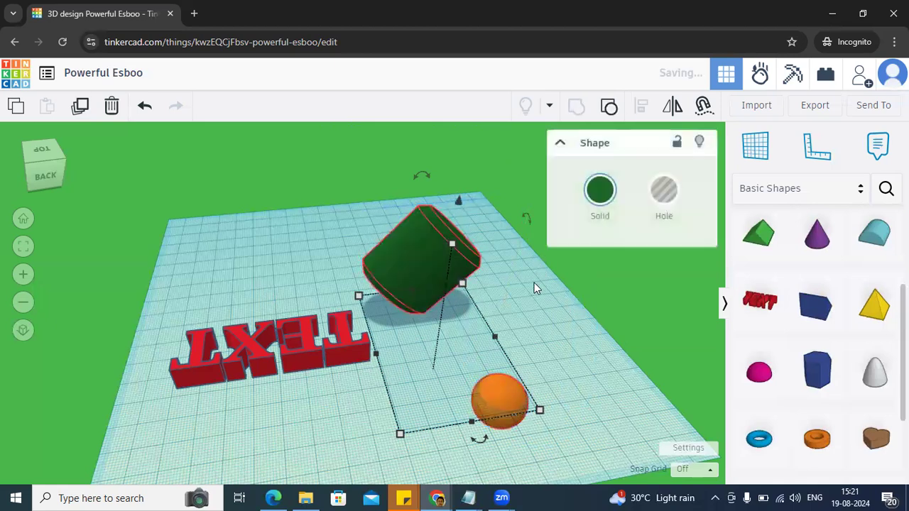
left_click(554, 298)
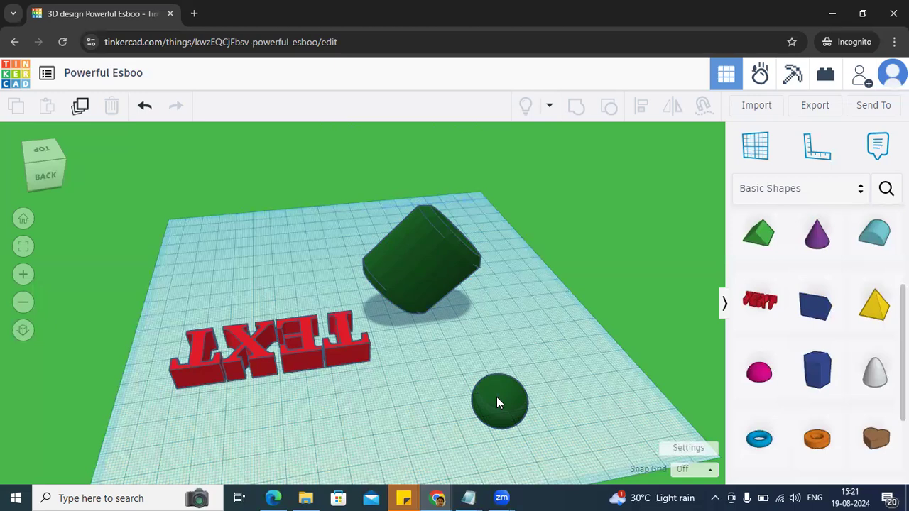
left_click(434, 280)
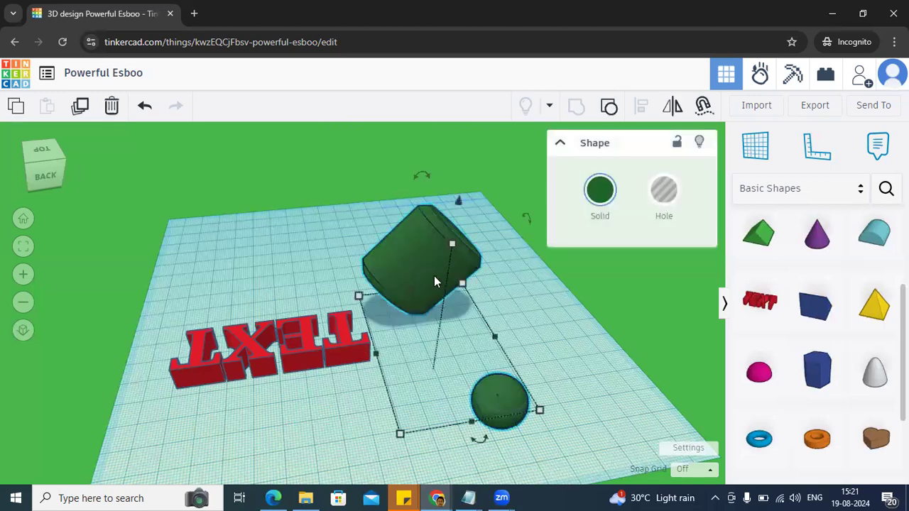
left_click(679, 145)
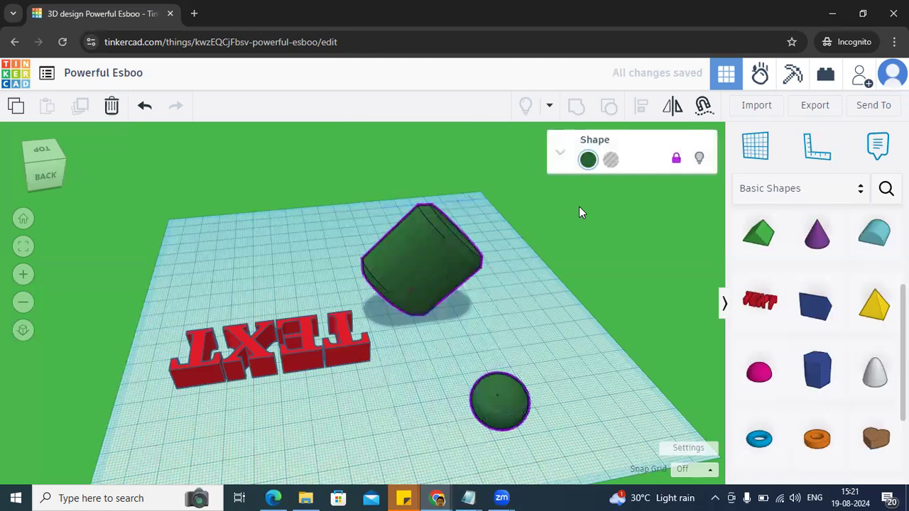
Step: Select the red TEXT shape and raise it about 16 mm above the workplane
left_click(282, 375)
left_click(294, 364)
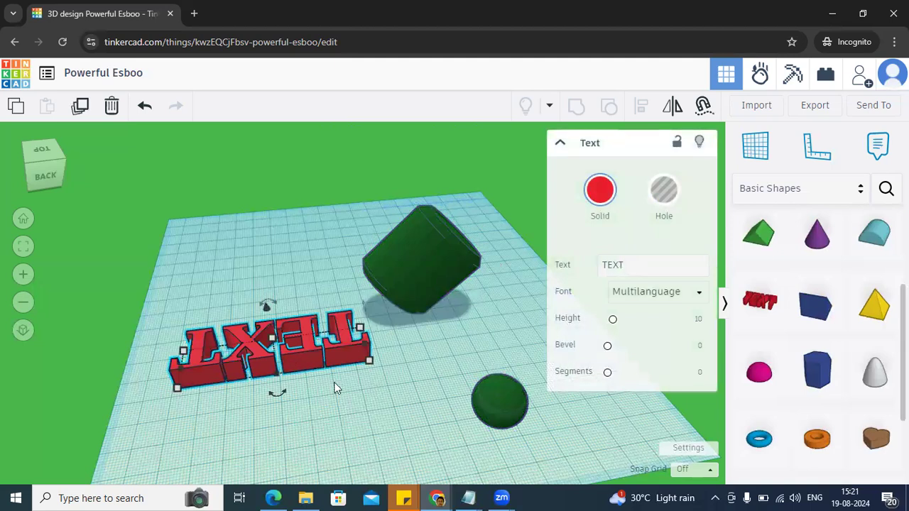
right_click_drag(336, 389, 308, 370)
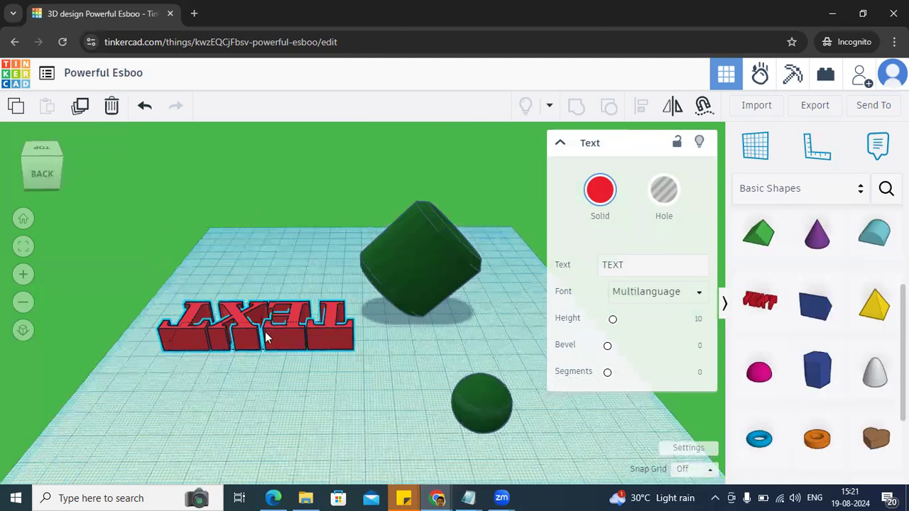
left_click_drag(255, 274, 254, 231)
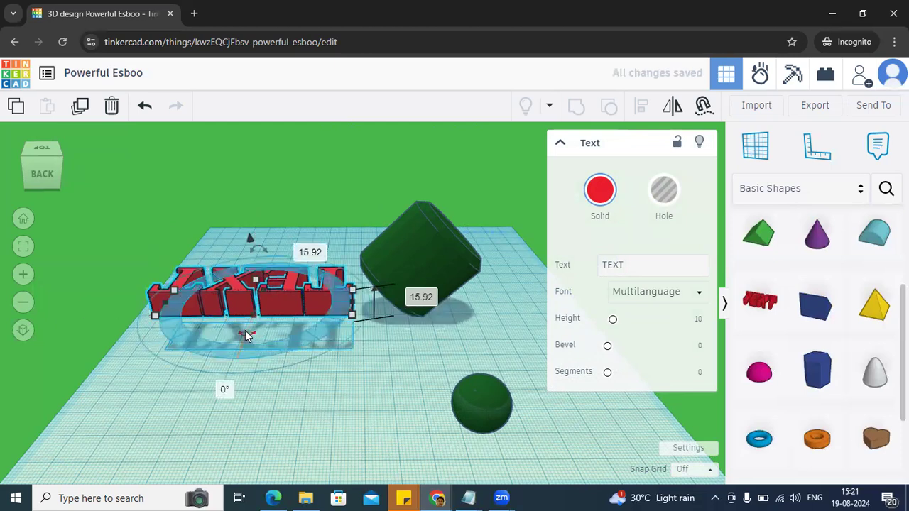
mouse_move(247, 337)
left_mouse_down()
mouse_move(306, 319)
mouse_move(246, 332)
left_mouse_up()
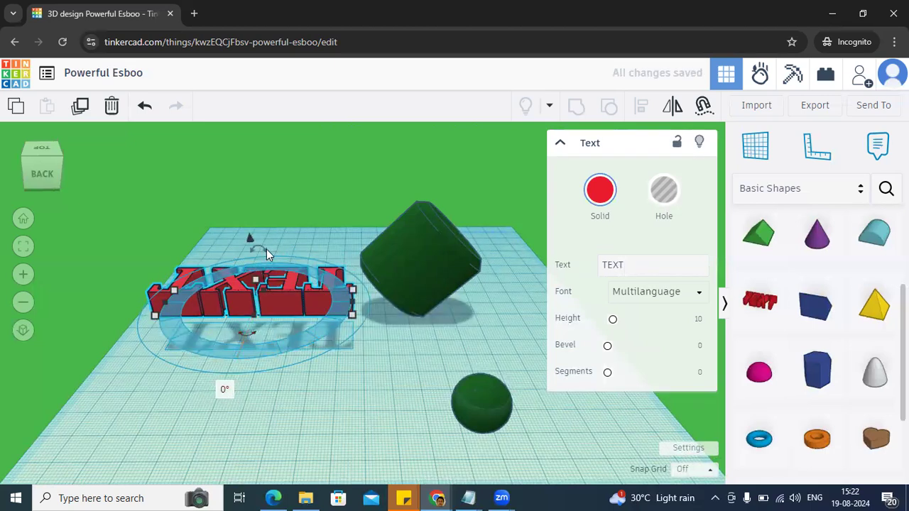
Step: Rotate the raised TEXT shape by exactly 180° in the vertical plane parallel to its length
mouse_move(268, 253)
left_mouse_down()
mouse_move(282, 284)
mouse_move(270, 304)
mouse_move(284, 250)
mouse_move(271, 251)
left_mouse_up()
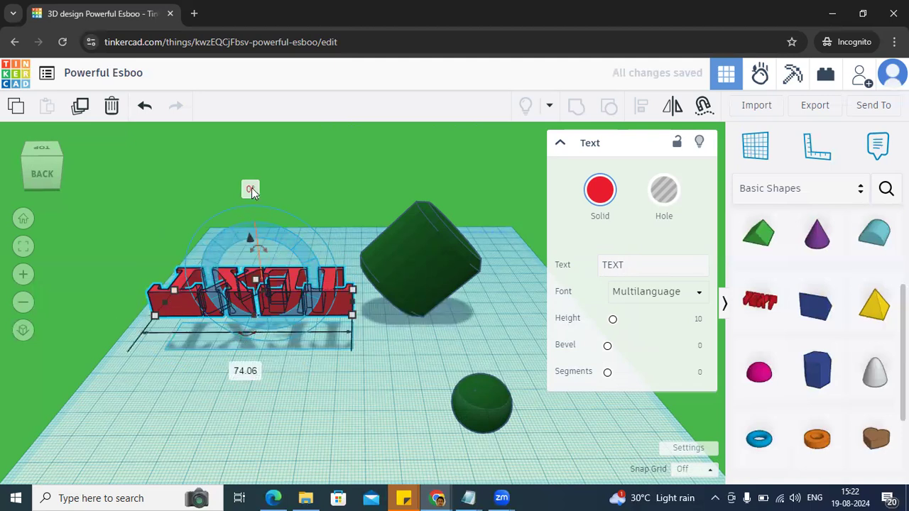
type("180")
key("Return")
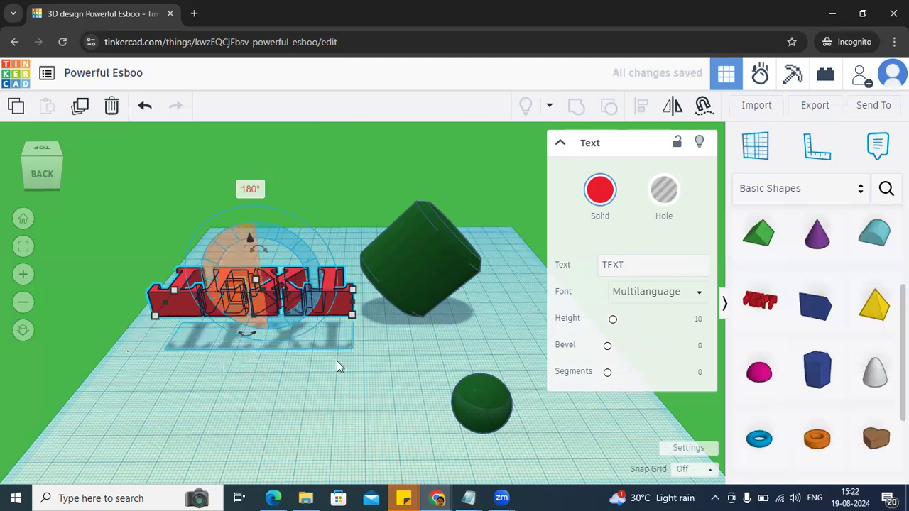
left_click(337, 361)
Step: Lower the rotated TEXT shape until it sits about 0.2 mm above the workplane
left_click(285, 281)
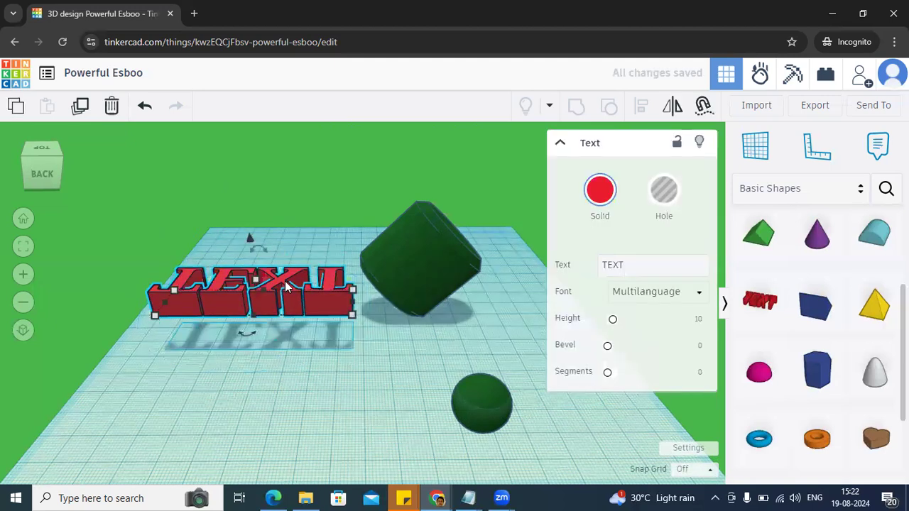
left_click_drag(249, 238, 254, 260)
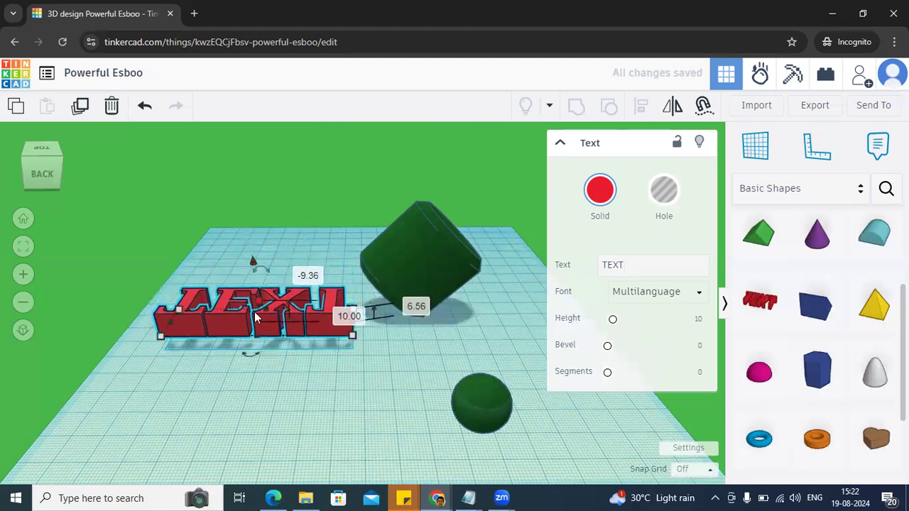
right_click_drag(346, 423, 348, 373)
right_click_drag(350, 386, 353, 393)
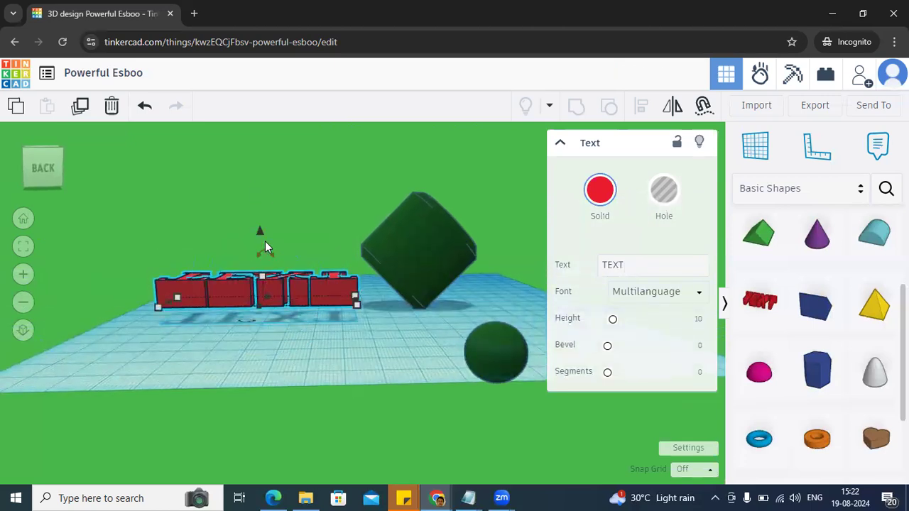
left_click_drag(258, 231, 259, 247)
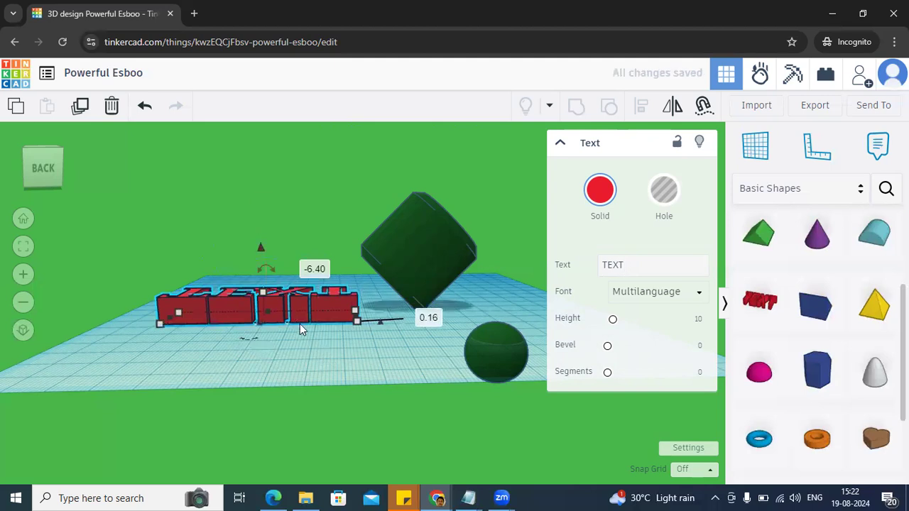
right_click_drag(289, 318, 334, 349)
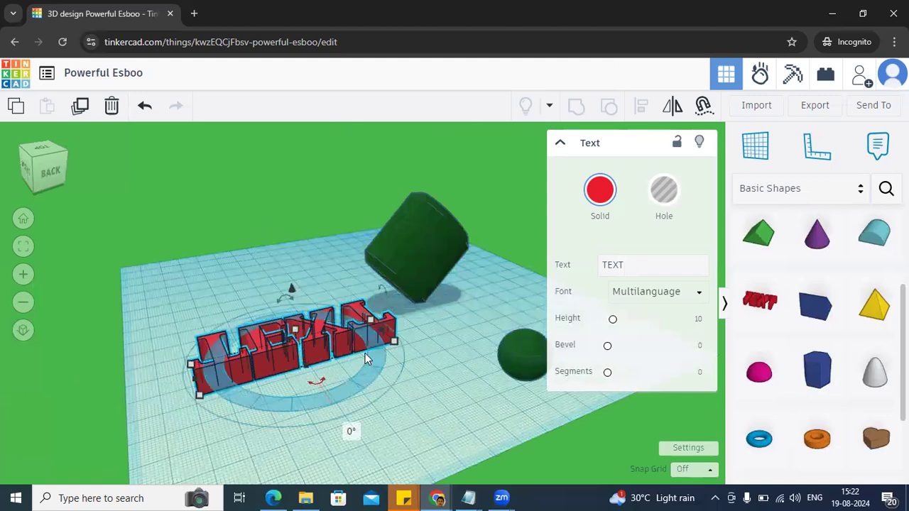
mouse_move(303, 371)
left_mouse_down()
mouse_move(289, 308)
mouse_move(300, 361)
left_mouse_up()
Step: Replace the wording of the red text shape with a person's first name
left_click(648, 273)
double_click(642, 267)
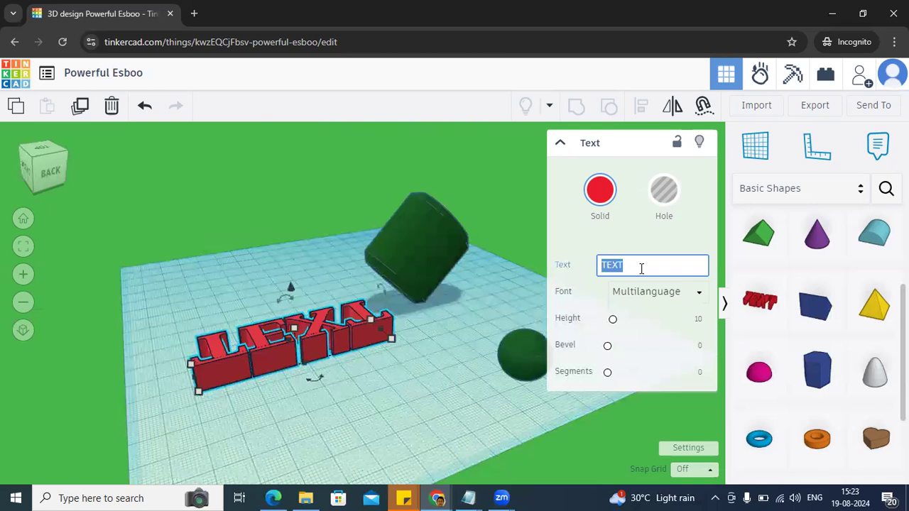
type("R")
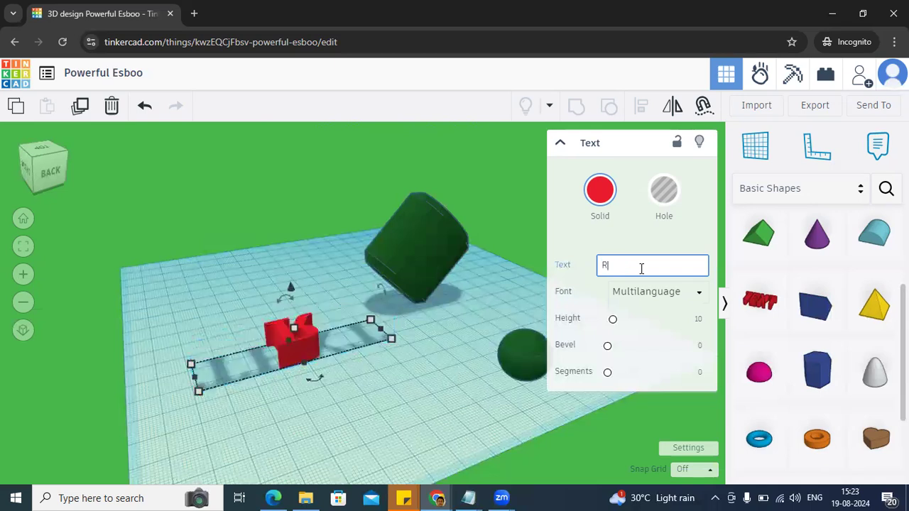
type("iDA")
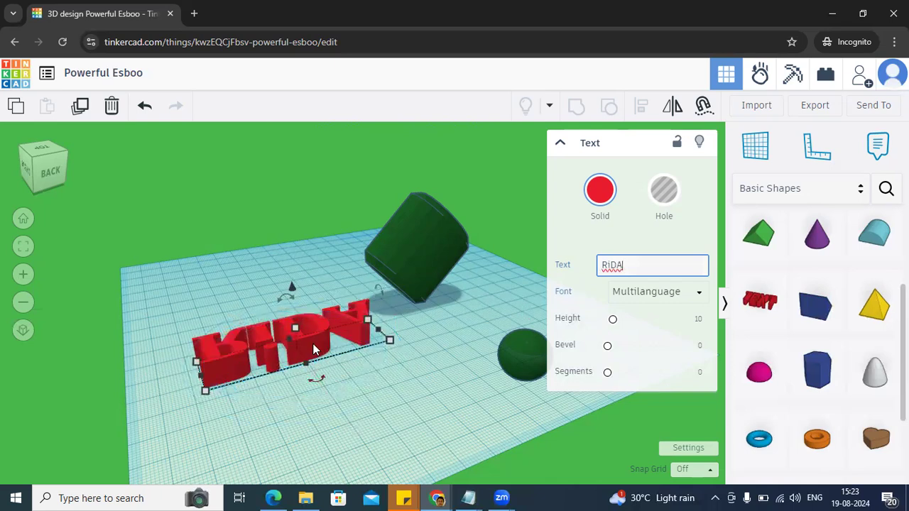
Step: Recolour the red text shape with the purple preset in the middle row of the solid colours
left_click(601, 203)
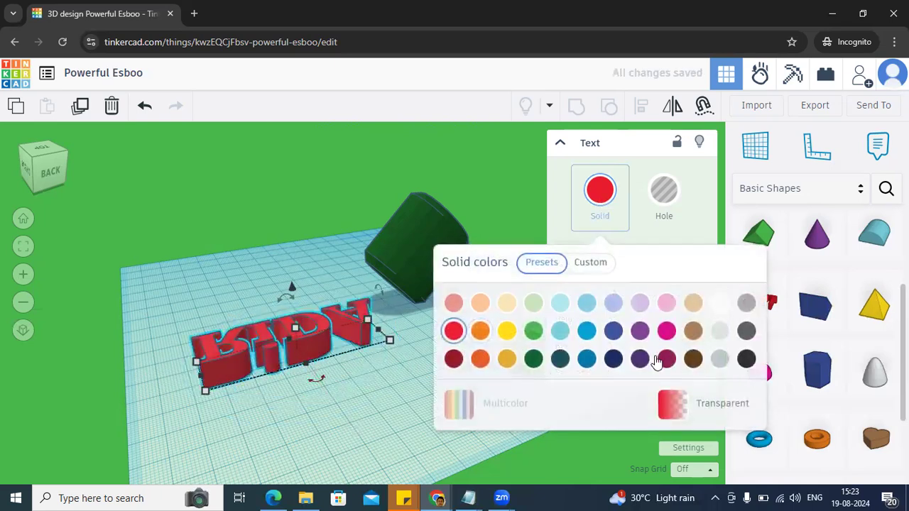
left_click(642, 338)
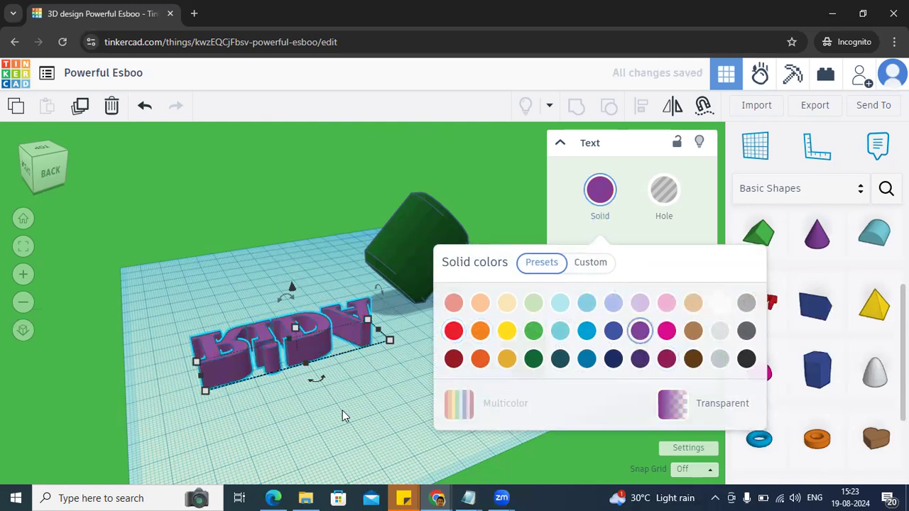
left_click(342, 411)
left_click(295, 334)
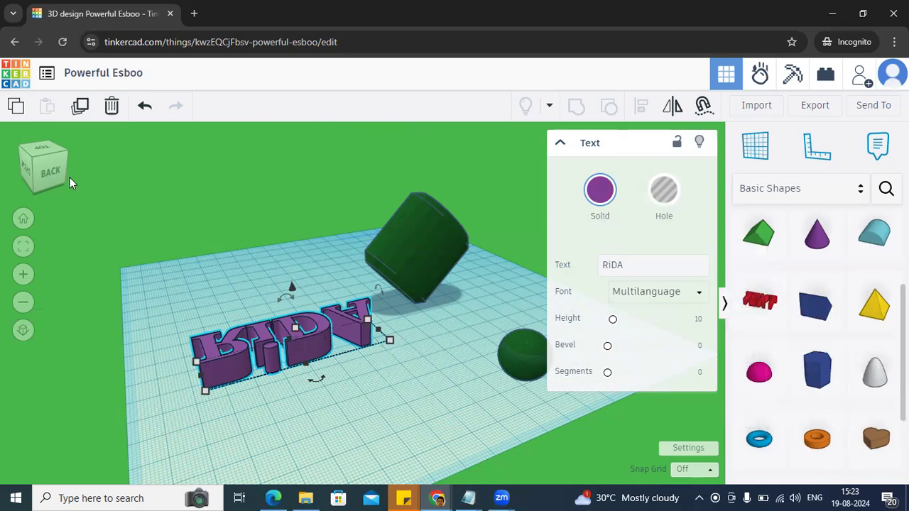
Step: Move the purple text towards the far edge of the workplane, behind the green cylinder, and flip it so that it reads upright from above
left_click(44, 152)
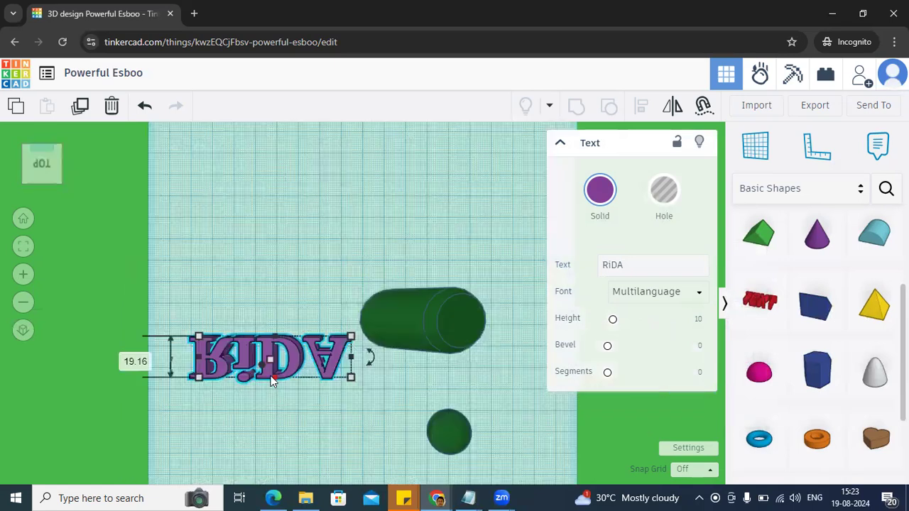
left_click_drag(262, 364, 397, 193)
right_click_drag(383, 228, 383, 202)
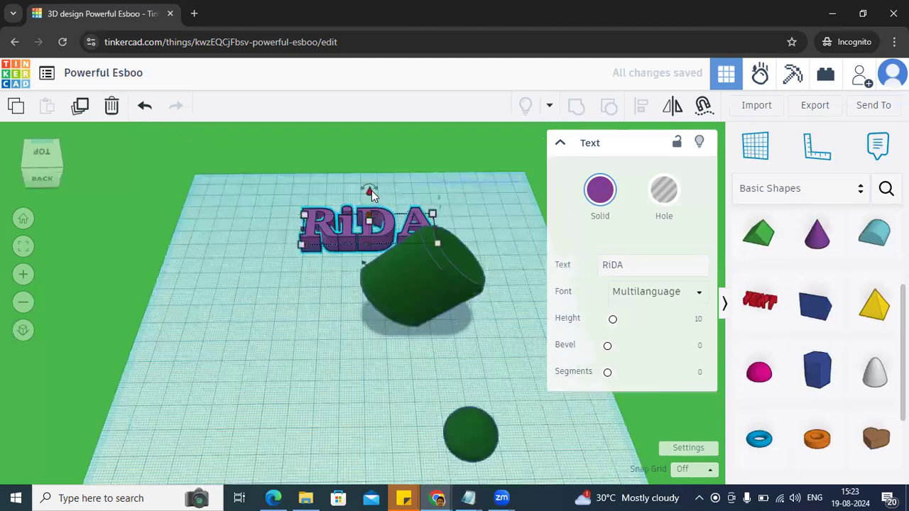
mouse_move(371, 190)
left_mouse_down()
mouse_move(371, 168)
mouse_move(370, 239)
mouse_move(366, 166)
mouse_move(368, 183)
left_mouse_up()
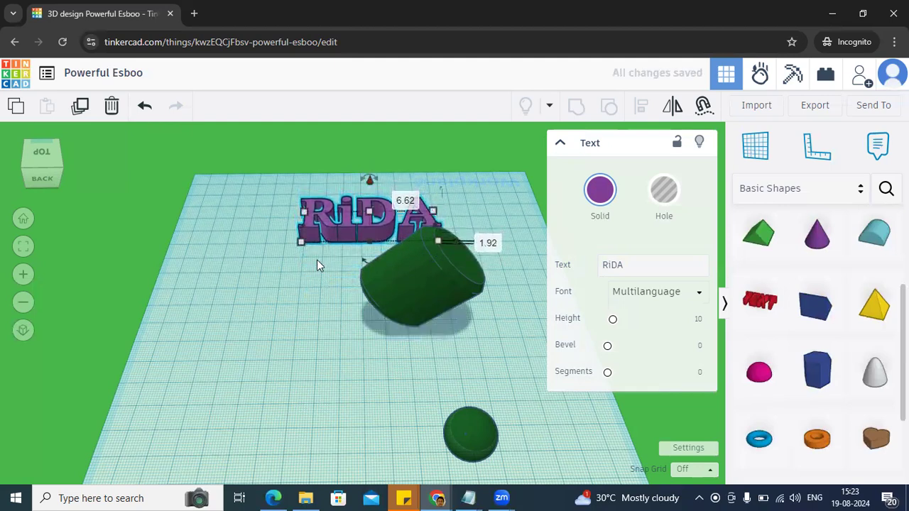
right_click_drag(316, 260, 327, 306)
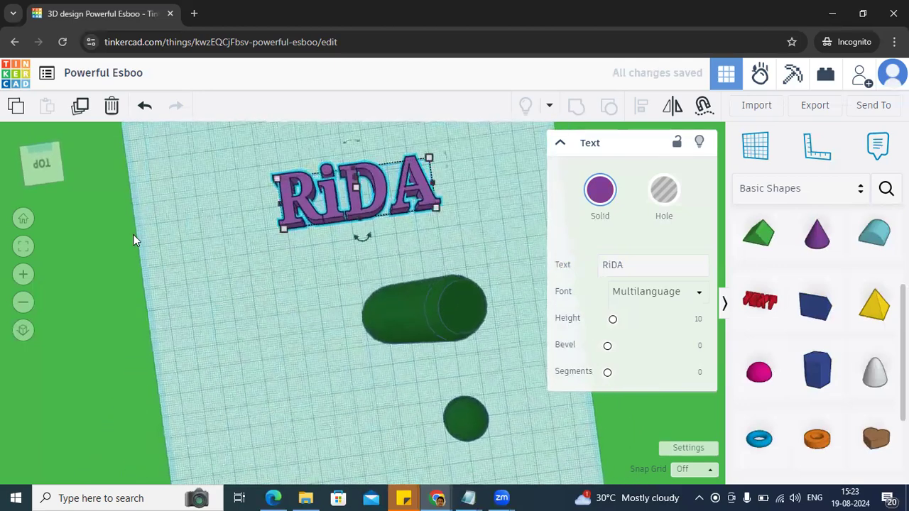
left_click(32, 157)
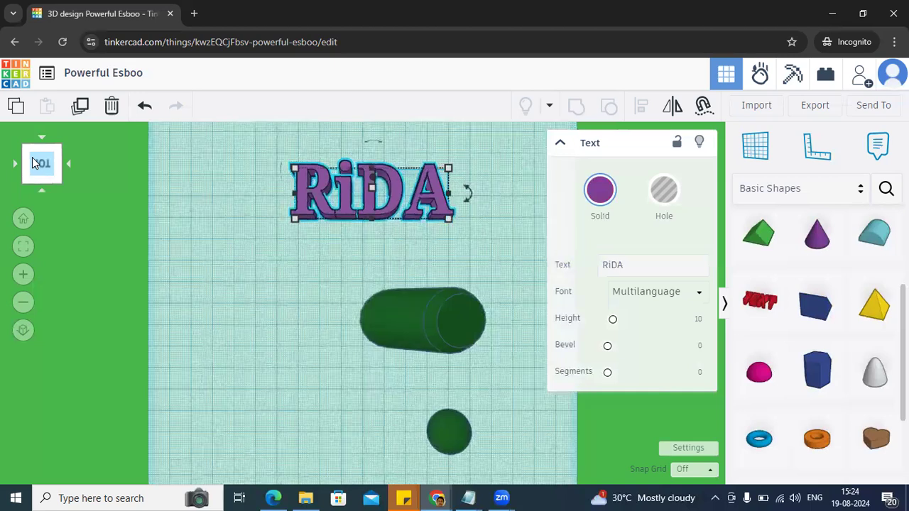
left_click(231, 252)
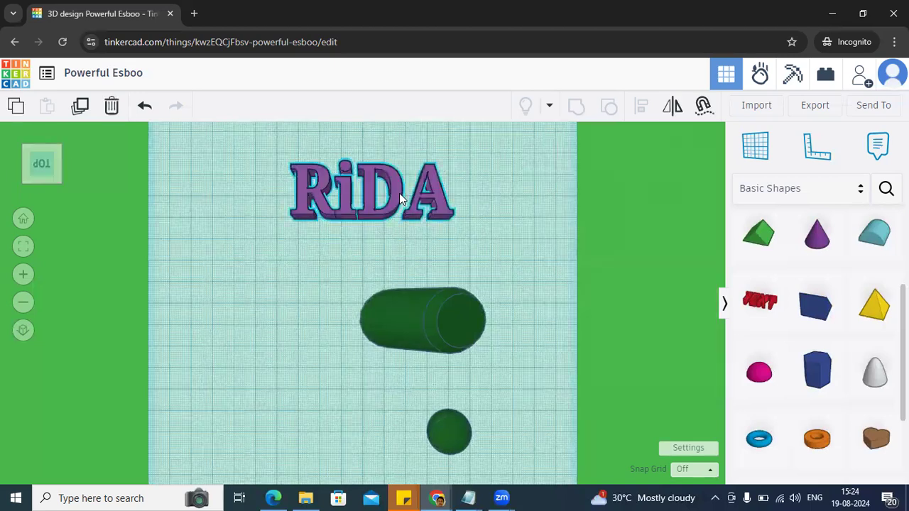
left_click(400, 199)
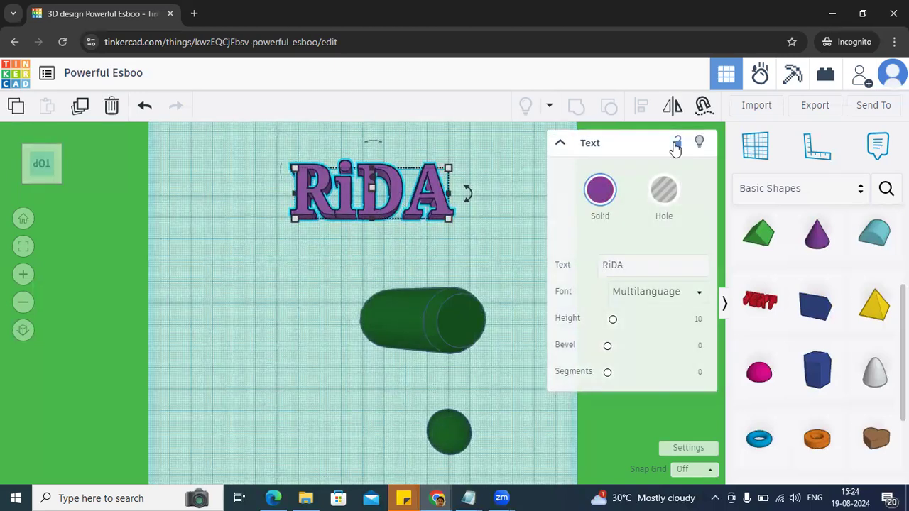
left_click(561, 143)
left_click(561, 144)
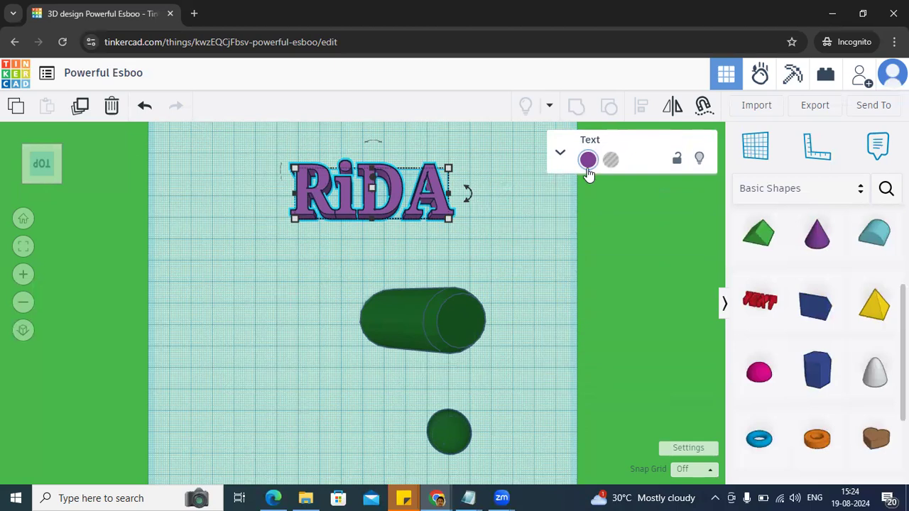
left_click(567, 154)
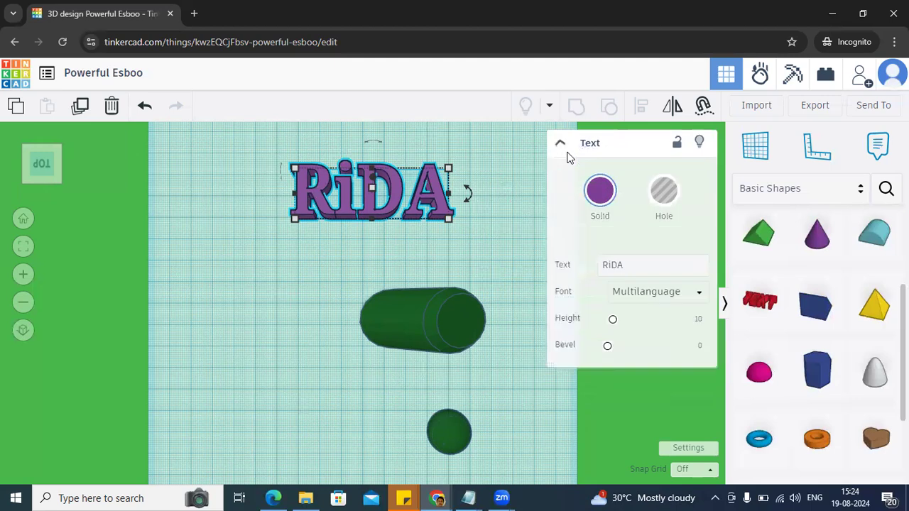
Step: Set the purple text shape's height to 25
left_click(613, 321)
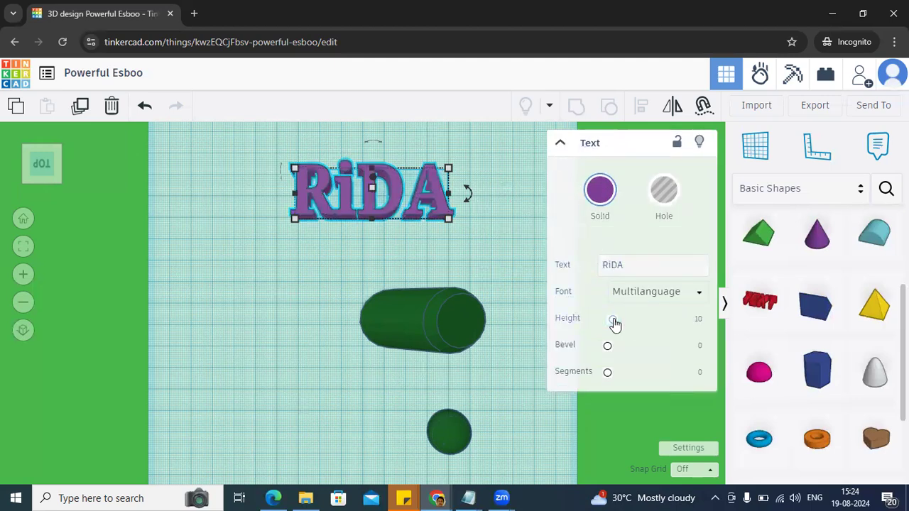
left_click(699, 320)
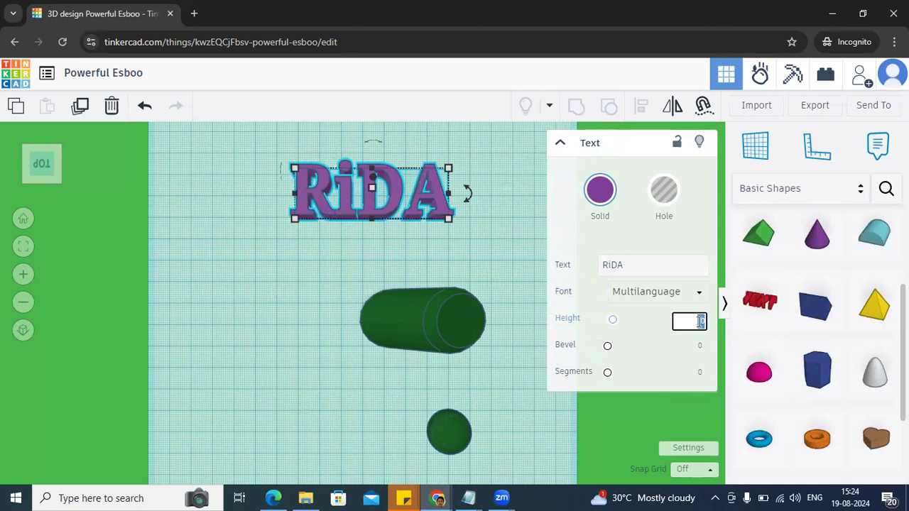
type("25")
key("Return")
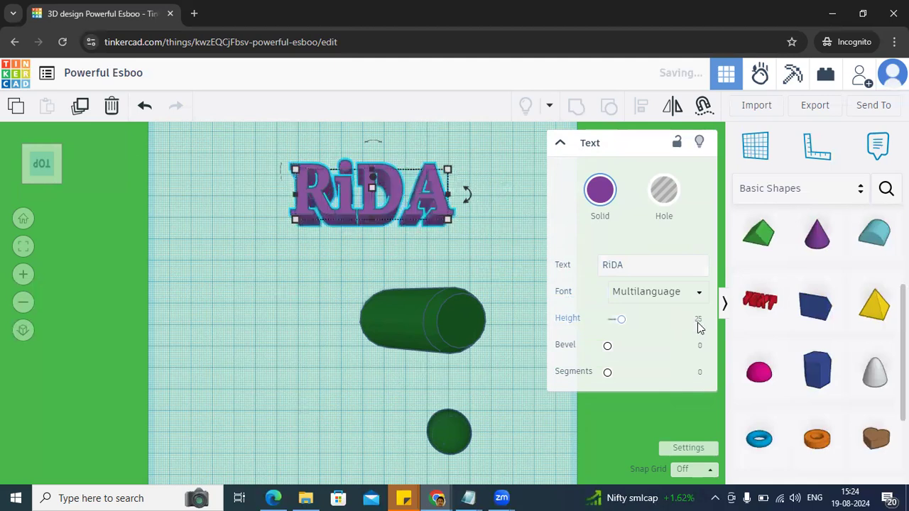
Step: Set the purple text shape's height back to 10
left_click(699, 320)
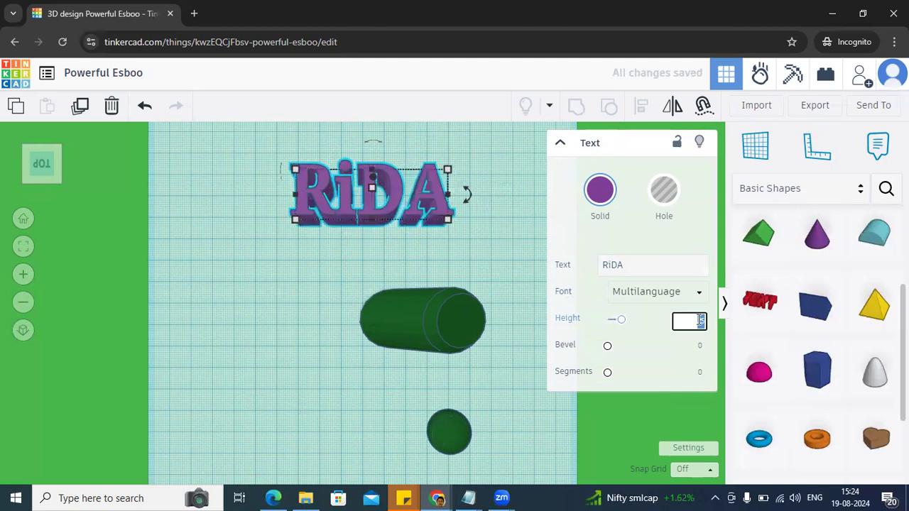
key("BackSpace")
type("10")
key("Return")
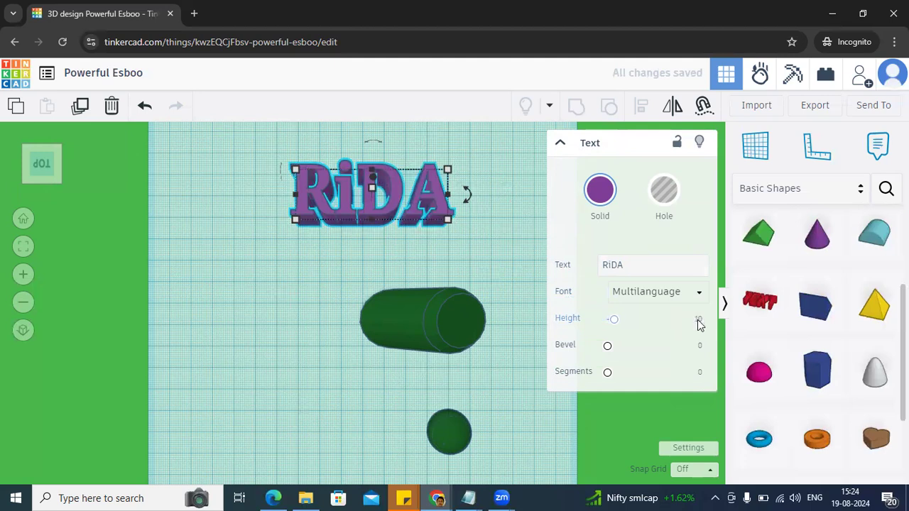
Step: Try larger bevels on the purple text, ending with a bevel of about 0.65
mouse_move(604, 347)
left_mouse_down()
mouse_move(695, 349)
mouse_move(606, 351)
left_mouse_up()
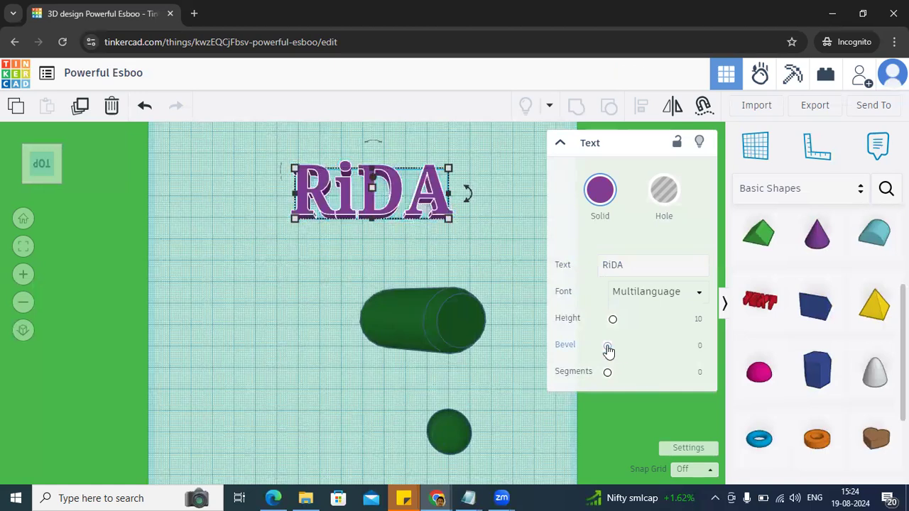
left_click(698, 348)
type("1")
key("Return")
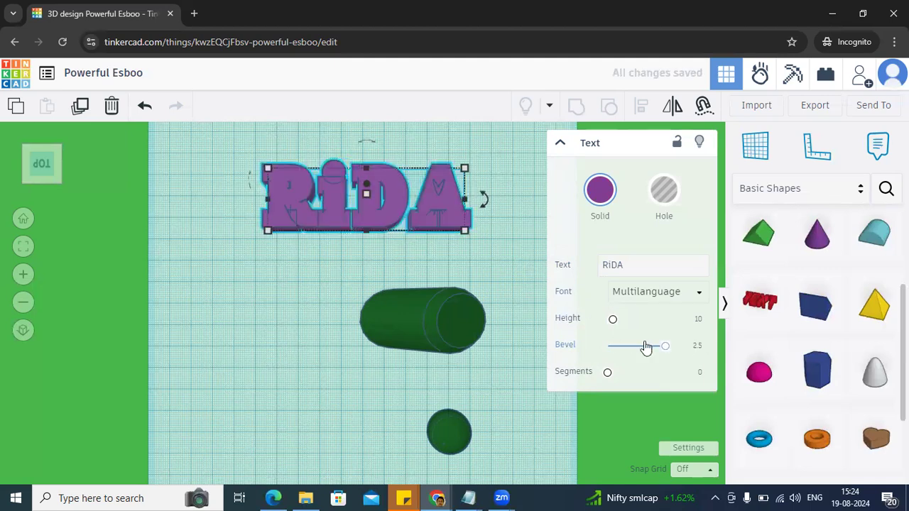
left_click_drag(662, 351, 623, 355)
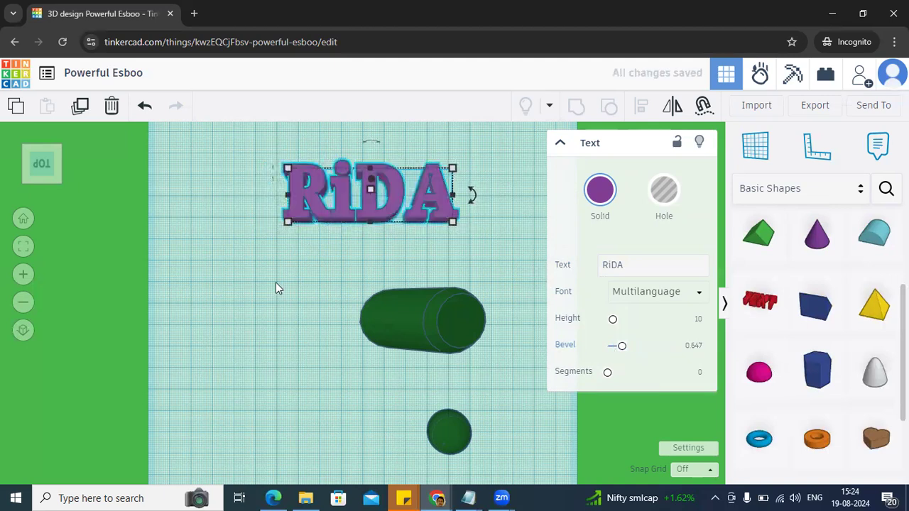
Step: Raise the bevel segments of the purple text to 3
mouse_move(274, 284)
right_mouse_down()
mouse_move(274, 234)
mouse_move(285, 290)
mouse_move(301, 272)
mouse_move(273, 276)
right_mouse_up()
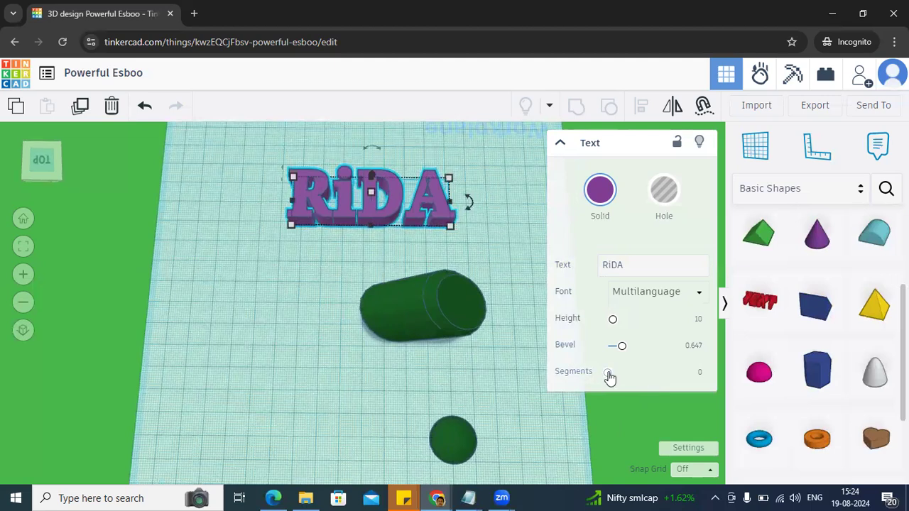
left_click_drag(617, 378, 620, 375)
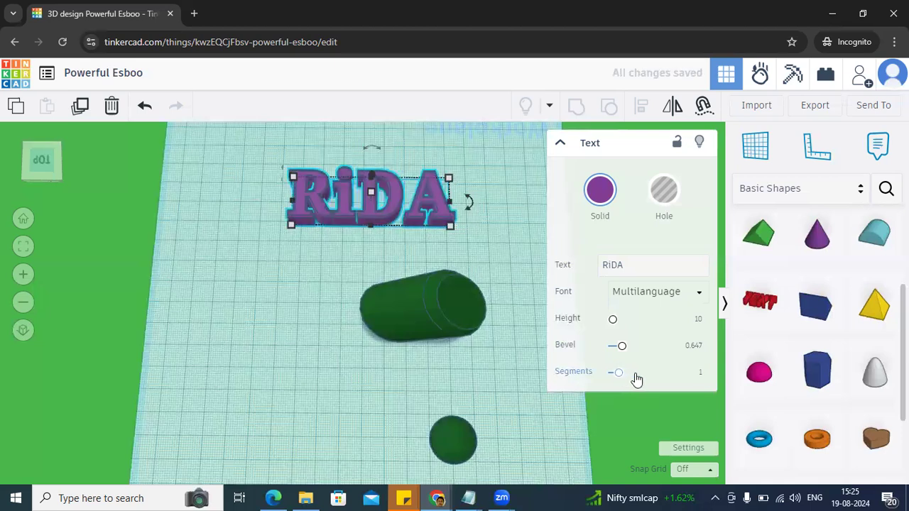
left_click_drag(620, 378, 641, 377)
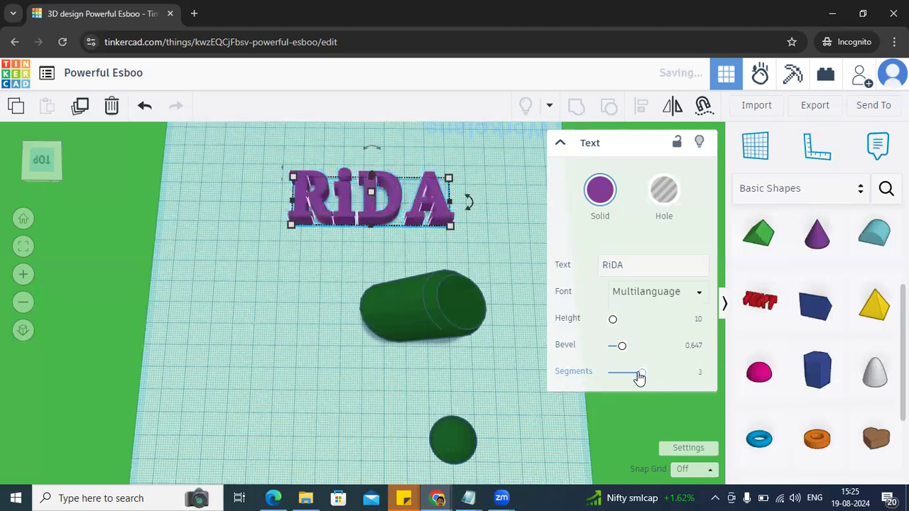
right_click_drag(487, 245, 461, 244)
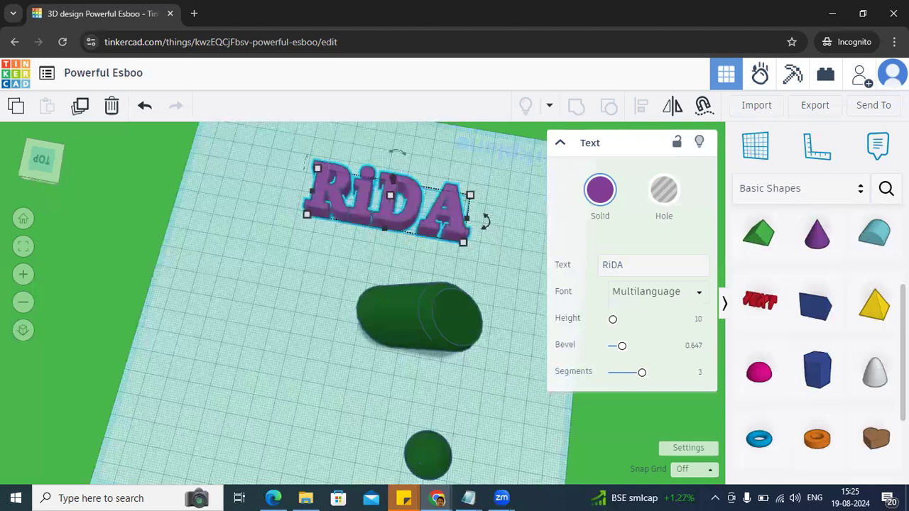
Step: Place a light blue Star from Basic Shapes on the workplane beside the green cylinder and set its points to 11
scroll(760, 384, "down", 3)
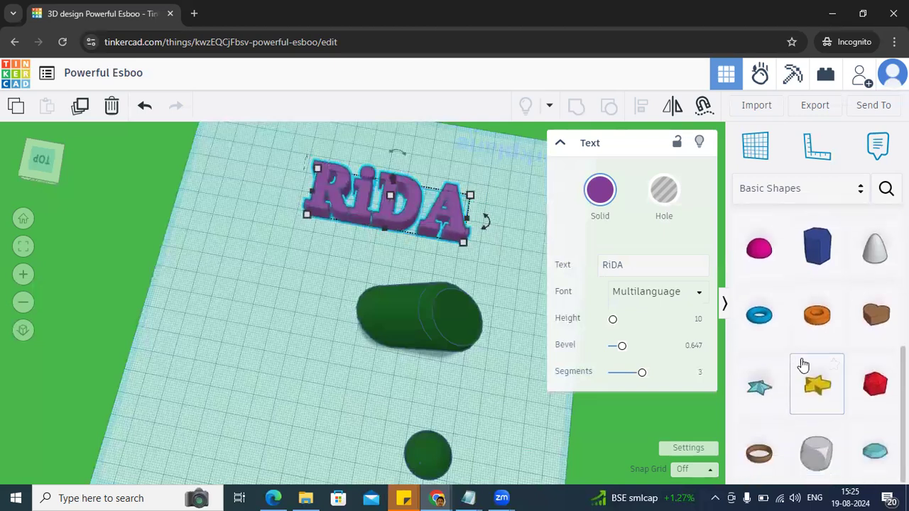
left_click(760, 396)
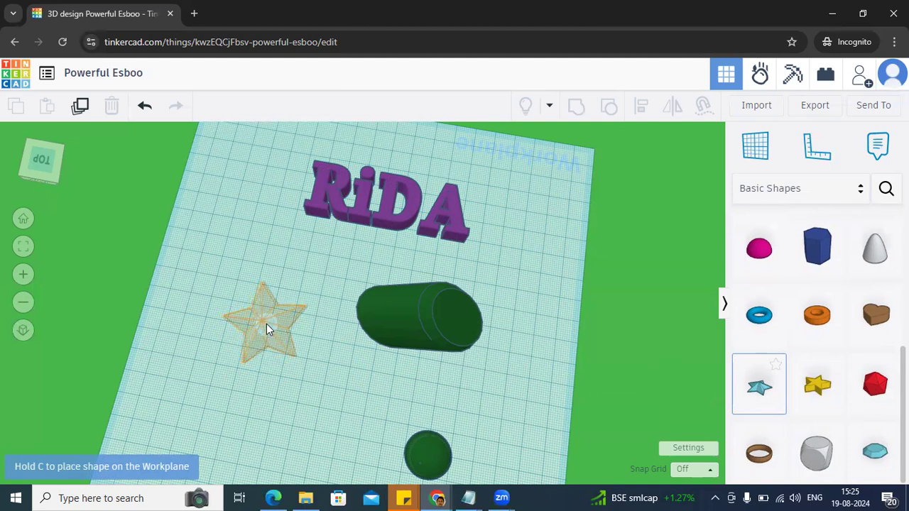
left_click(267, 324)
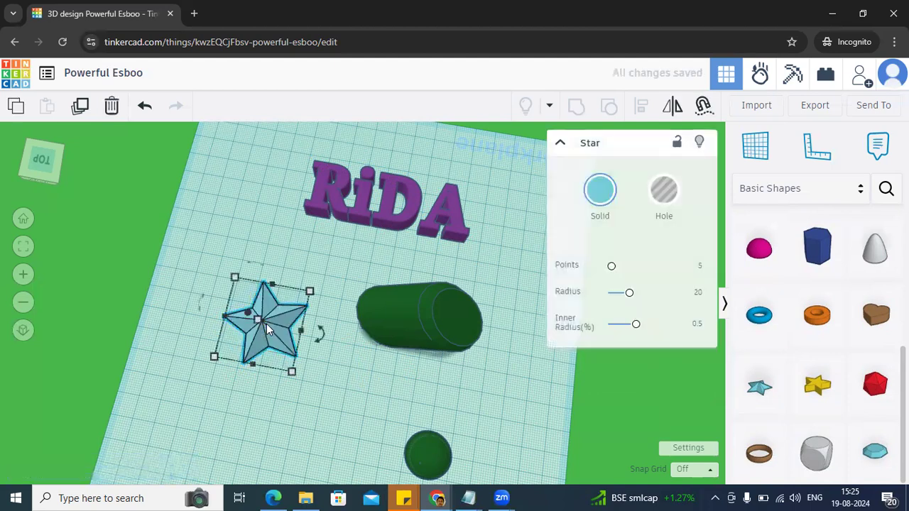
right_click_drag(387, 280, 402, 404)
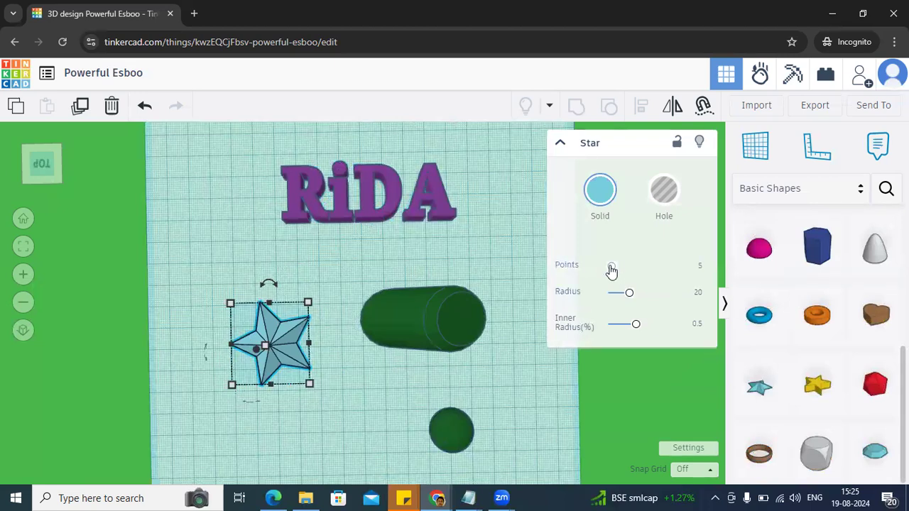
mouse_move(612, 270)
left_mouse_down()
mouse_move(640, 268)
mouse_move(623, 268)
left_mouse_up()
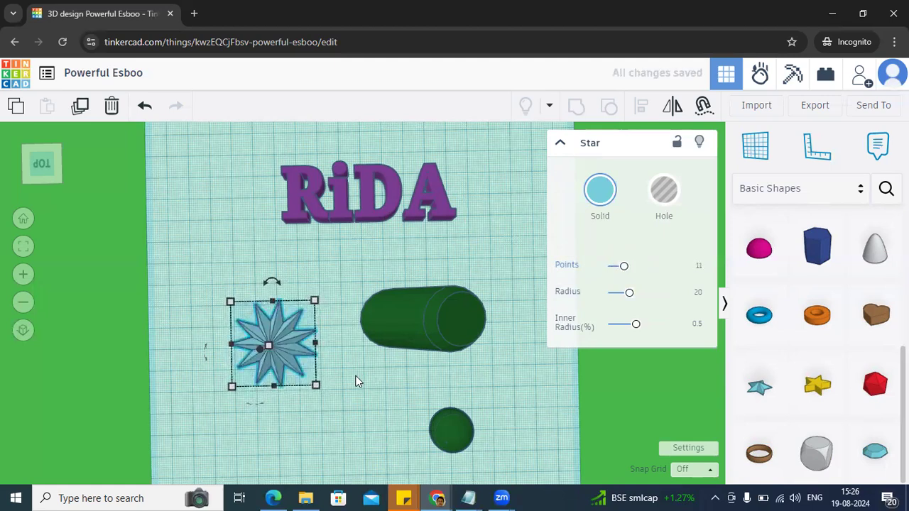
left_click(348, 378)
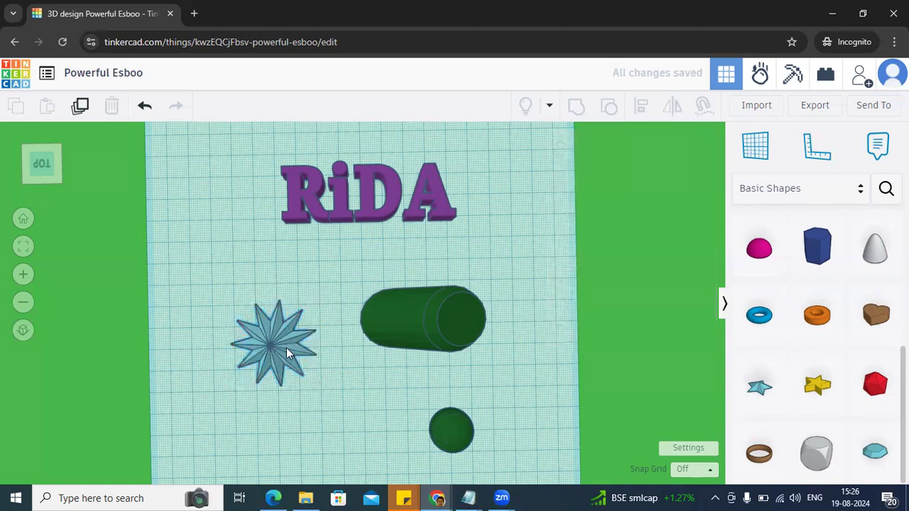
Step: Move the star about 91 mm towards the far edge and about 8 mm sideways, beside the first letter of the purple text
left_click(284, 348)
left_click_drag(286, 351, 270, 153)
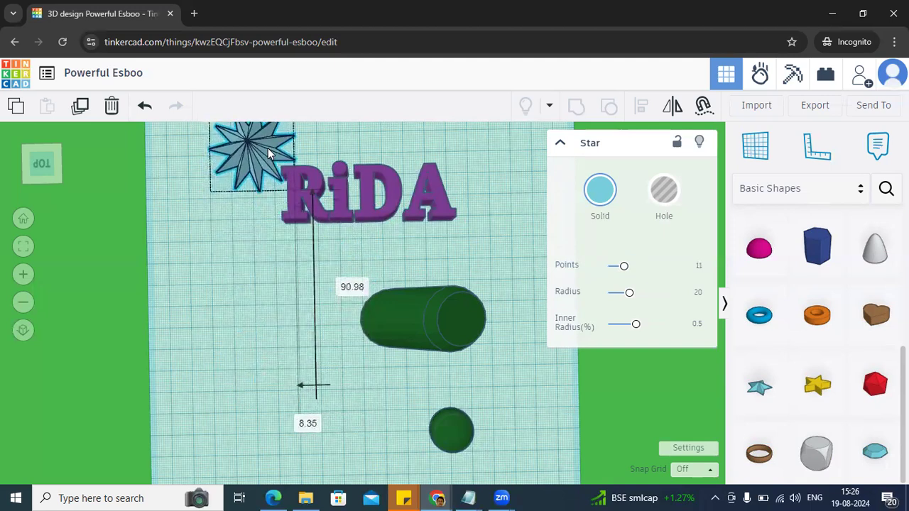
right_click_drag(485, 275, 495, 292)
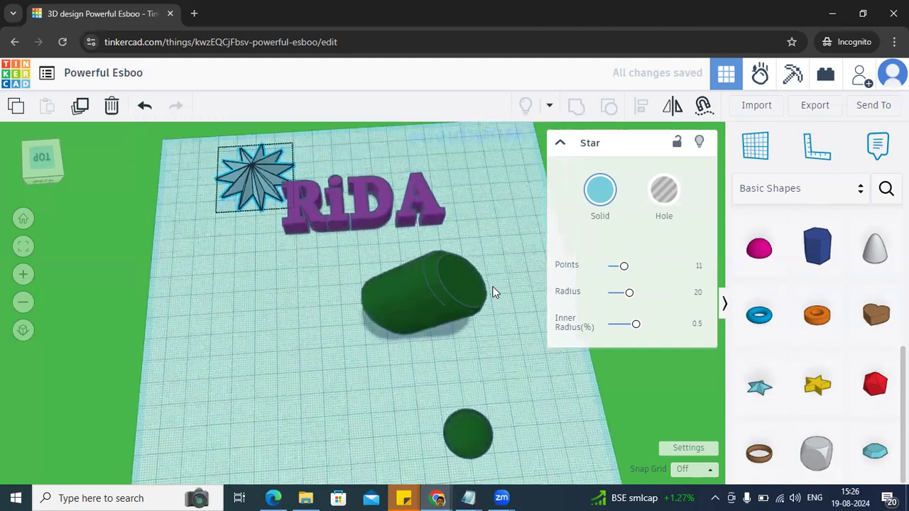
left_click(47, 159)
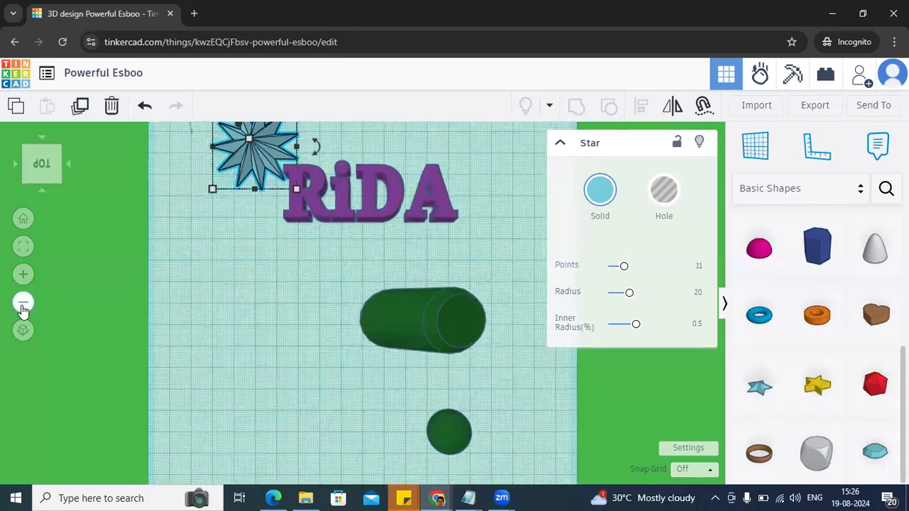
left_click(23, 304)
left_click(187, 308)
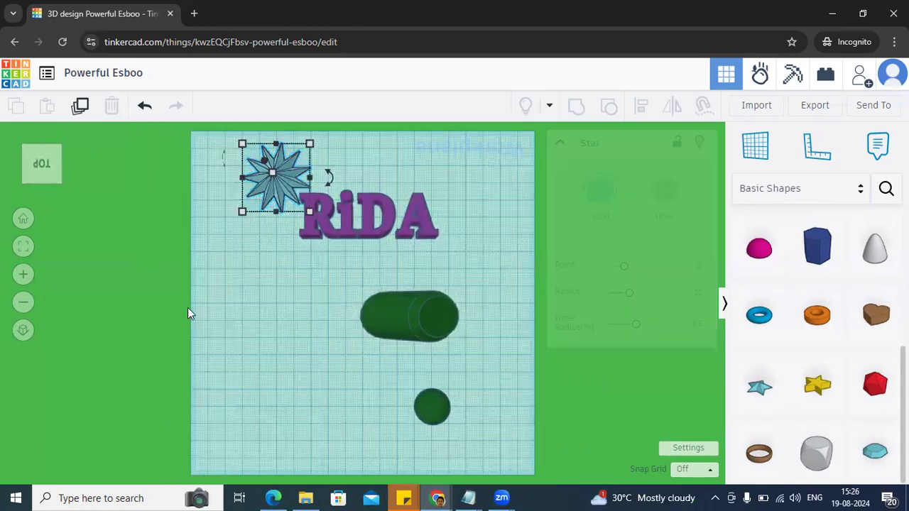
Step: Recolour the 11-point star with the dark green preset
left_click(278, 188)
left_click(608, 207)
left_click(538, 364)
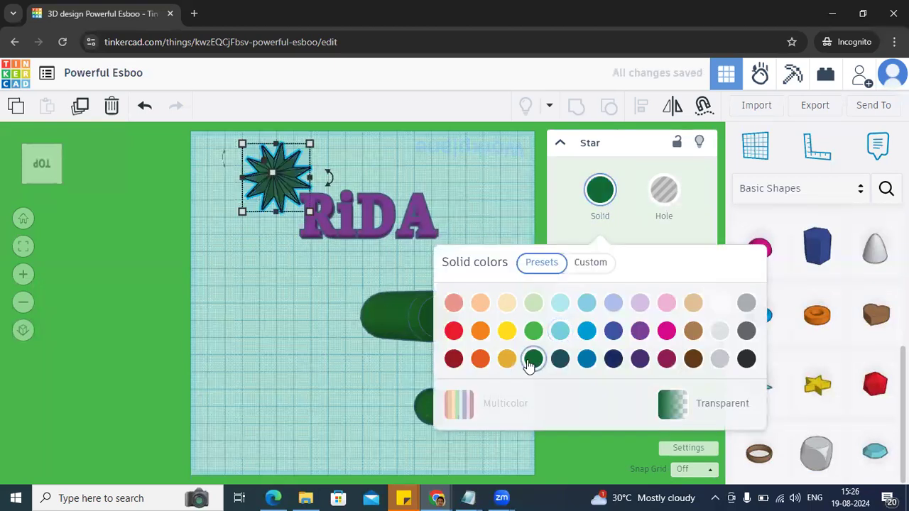
Step: Recolour the 11-point star with the dark blue preset and finally with the medium purple preset that matches the text
left_click(617, 361)
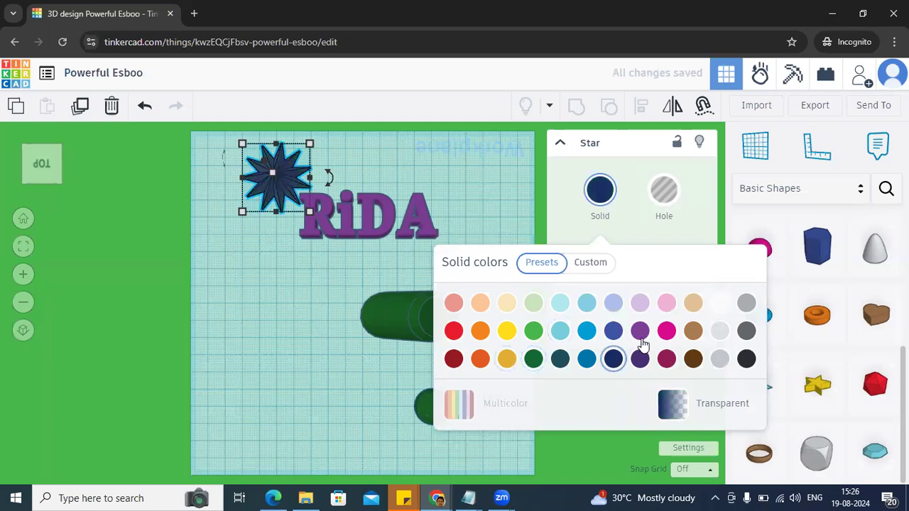
left_click(640, 333)
left_click(314, 289)
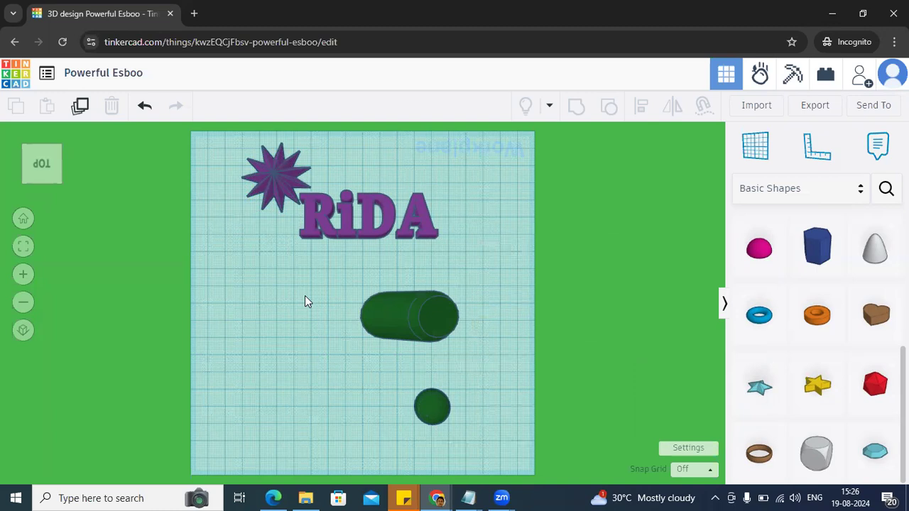
Step: Enlarge the purple star to a radius of about 40 and move it about 88 mm towards the near edge, beside the green cylinder
left_click(277, 170)
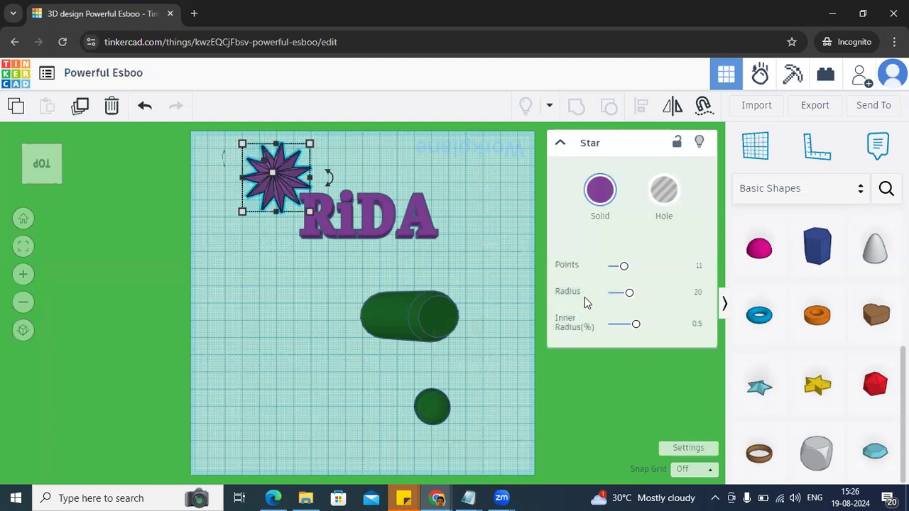
left_click_drag(632, 297, 654, 301)
left_click_drag(265, 188, 270, 352)
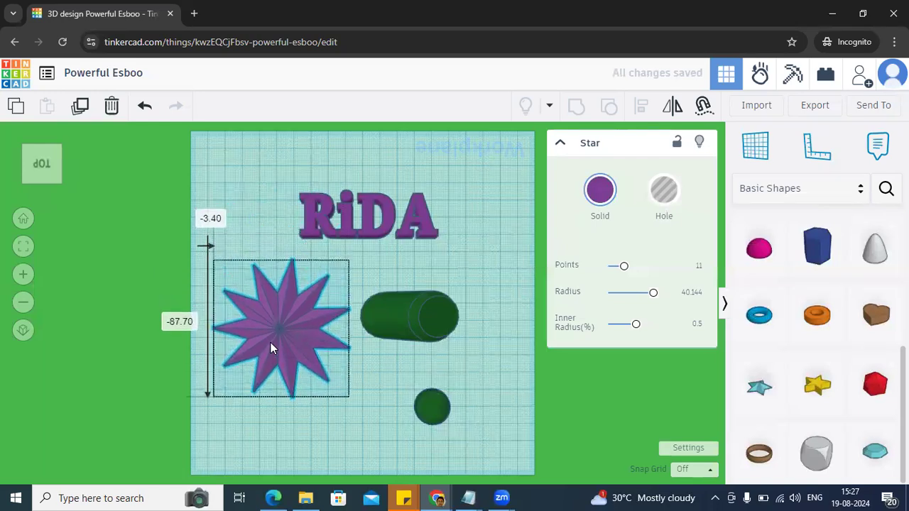
Step: Set the purple star's inner radius to about 0.33, its radius to about 38.5 and its points to 15
mouse_move(636, 325)
left_mouse_down()
mouse_move(643, 329)
mouse_move(614, 331)
mouse_move(625, 331)
left_mouse_up()
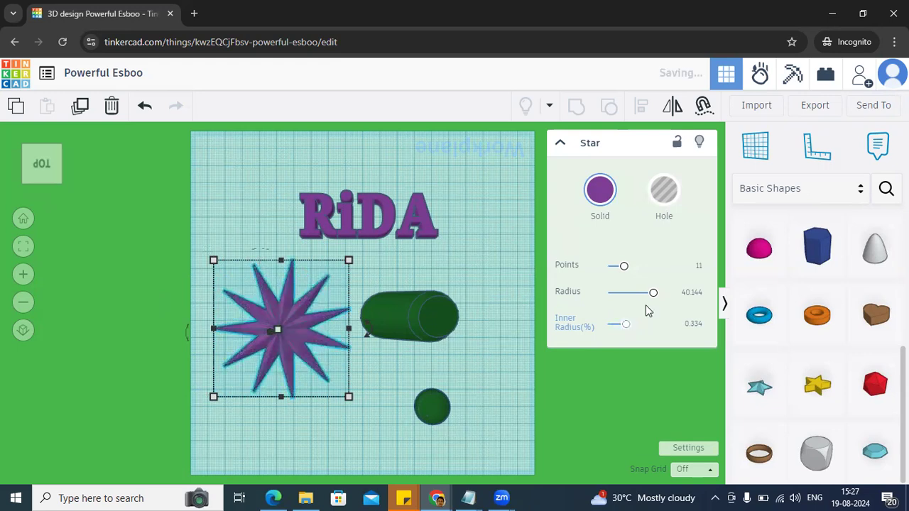
mouse_move(653, 293)
left_mouse_down()
mouse_move(634, 302)
mouse_move(666, 301)
mouse_move(653, 303)
left_mouse_up()
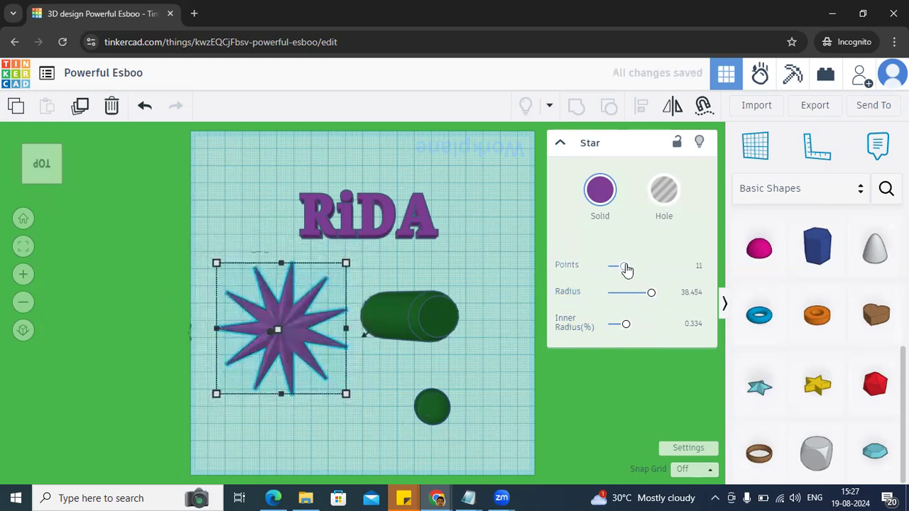
left_click_drag(623, 267, 634, 270)
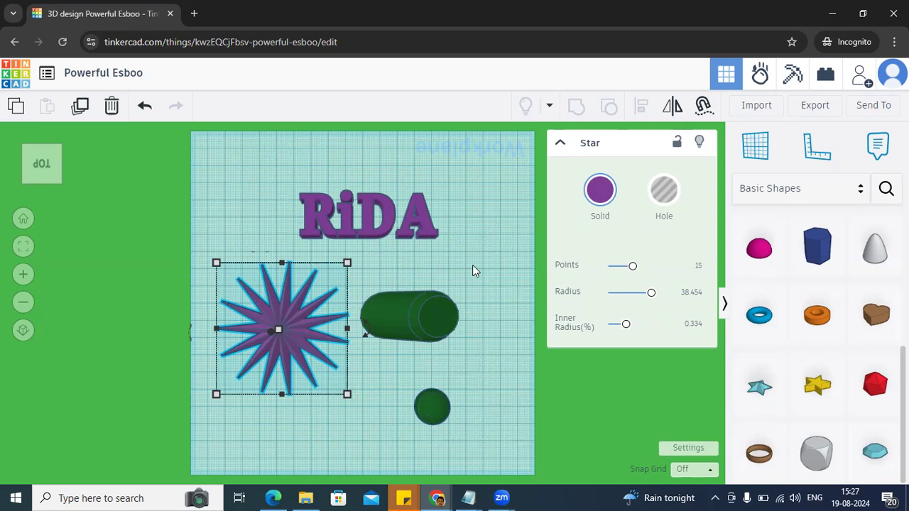
mouse_move(502, 498)
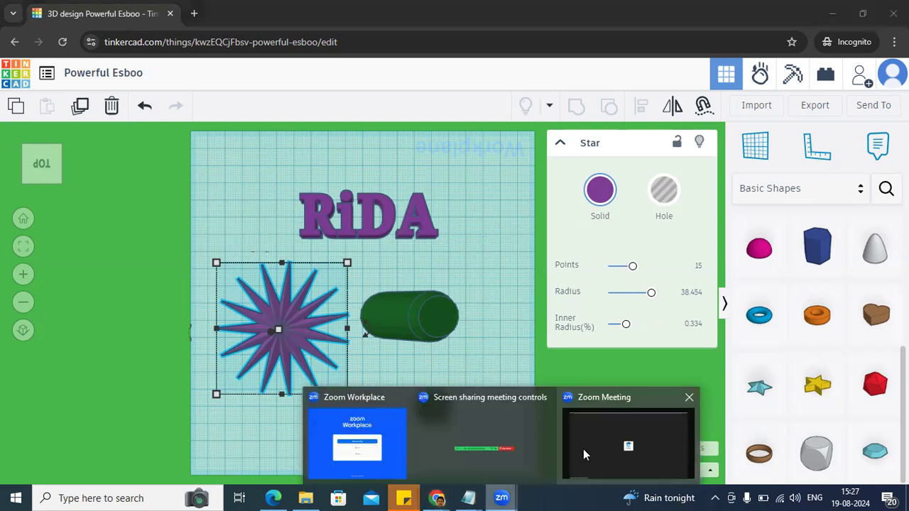